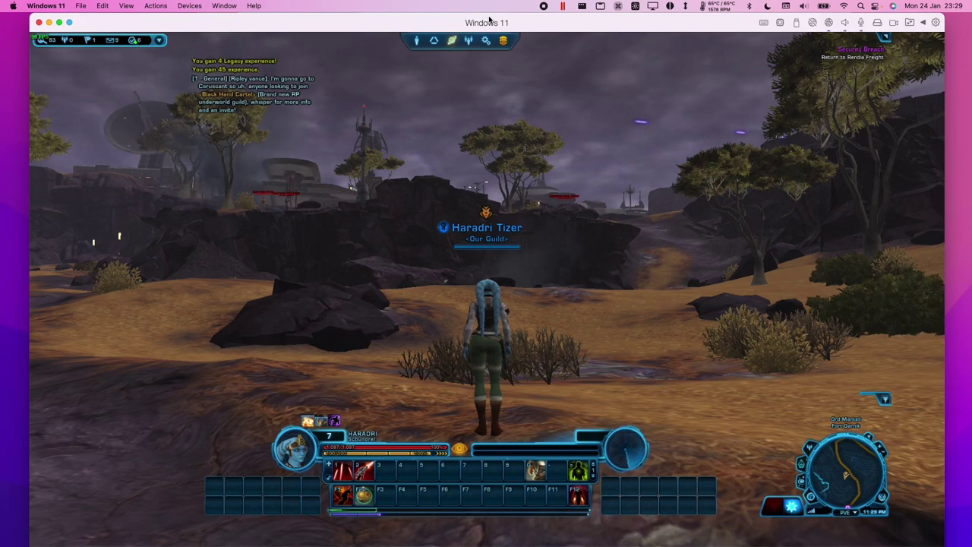
Leave the SWTOR game and bring up Chrome on the Windows Insider Preview Downloads page.
{"action": "left_click", "coordinate": [520, 274]}
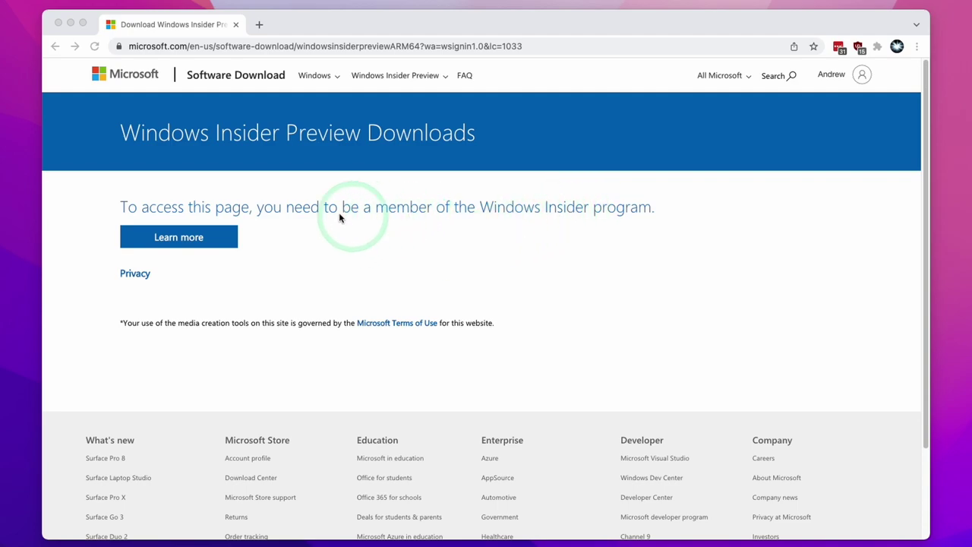
Check which Microsoft account is signed in on the Software Download page, then close the account menu.
{"action": "left_click", "coordinate": [860, 76]}
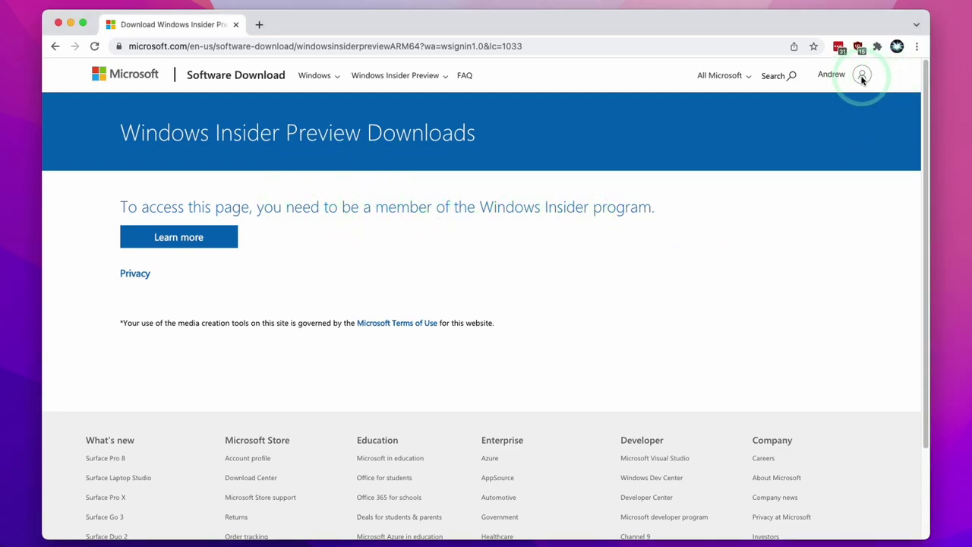
{"action": "left_click", "coordinate": [854, 77]}
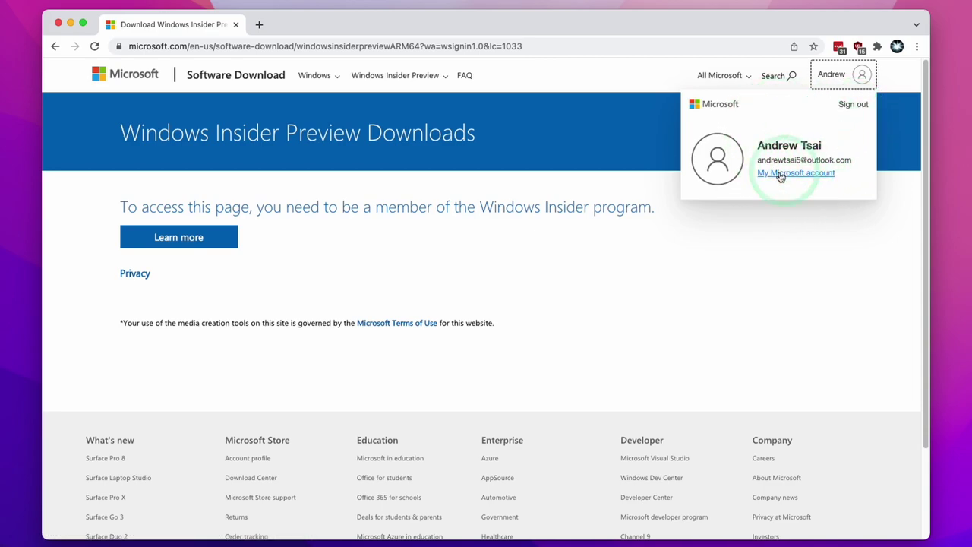
{"action": "left_click", "coordinate": [259, 213]}
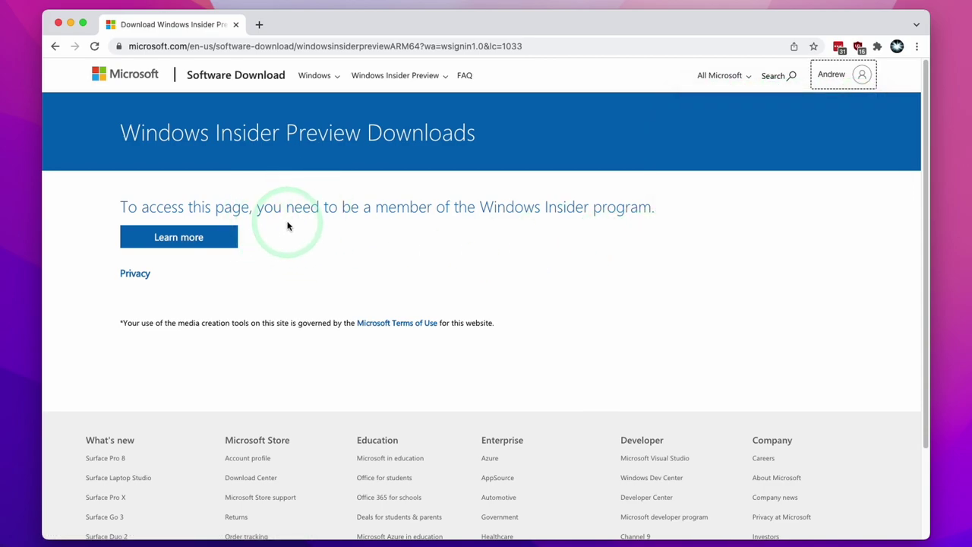
Go to the Windows Insider page via Learn more, choose Register, and sign in.
{"action": "left_click", "coordinate": [179, 240]}
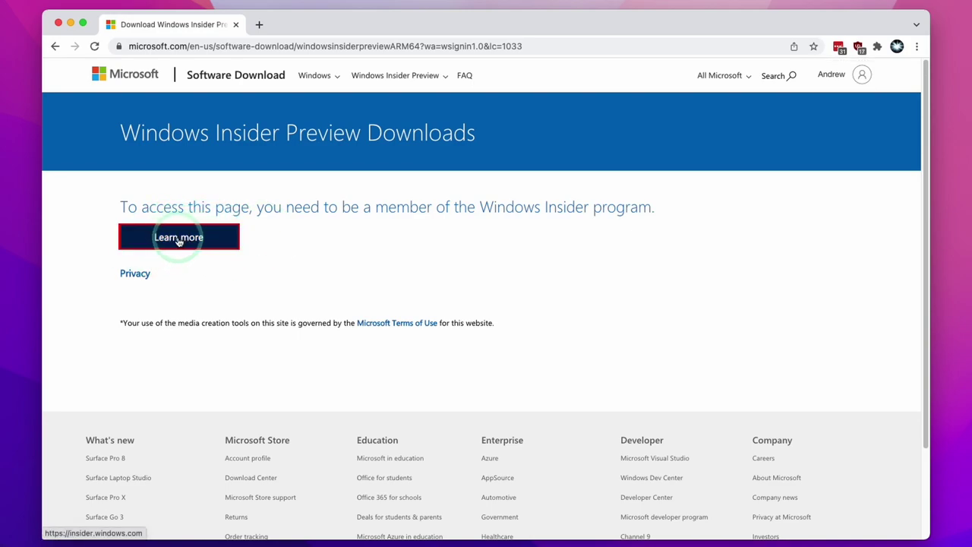
{"action": "left_click_drag", "start_coordinate": [927, 97], "coordinate": [920, 205]}
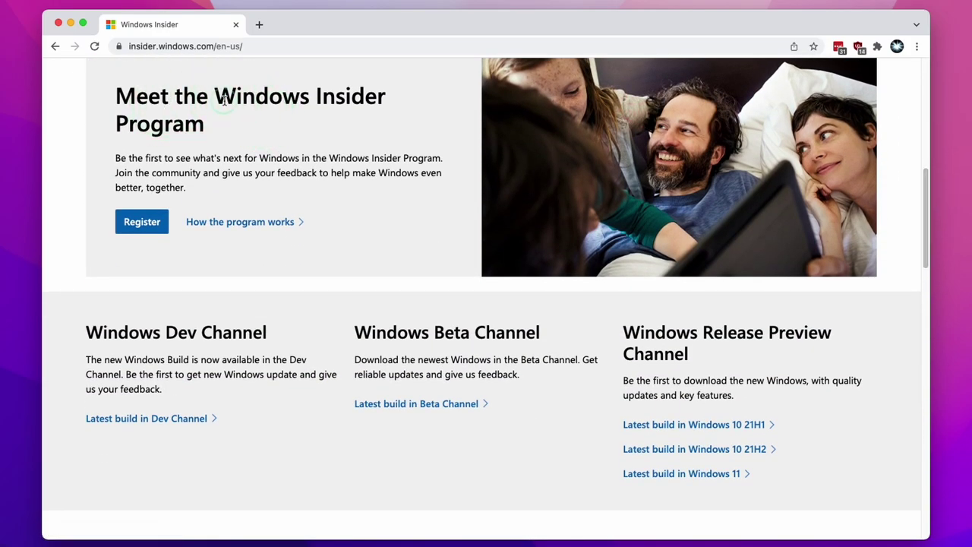
{"action": "left_click_drag", "start_coordinate": [224, 99], "coordinate": [261, 120]}
{"action": "left_click", "coordinate": [261, 121]}
{"action": "left_click", "coordinate": [133, 224]}
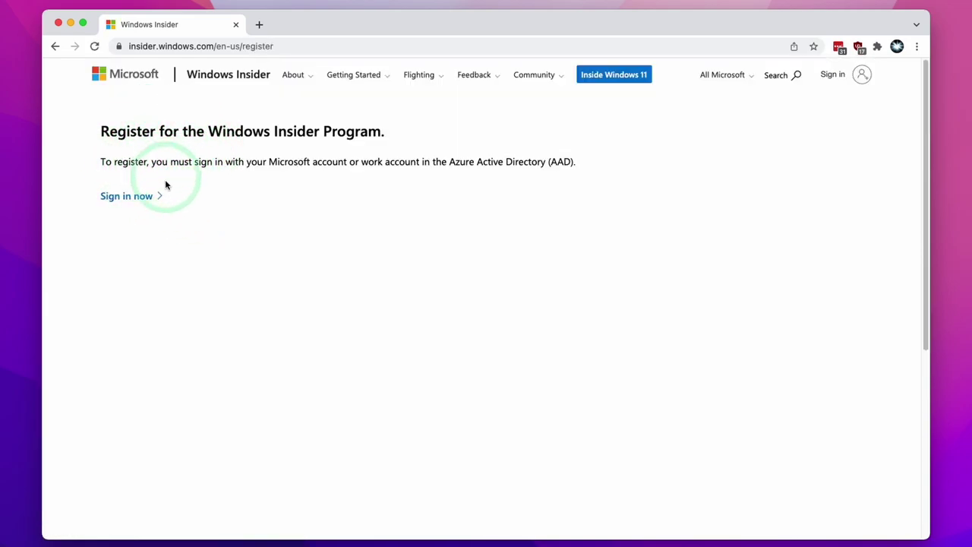
{"action": "left_click", "coordinate": [911, 178]}
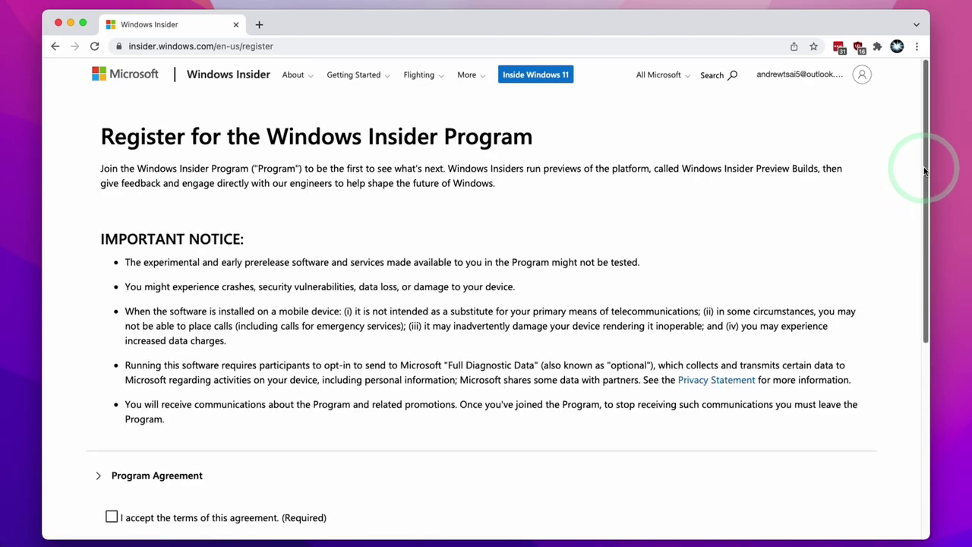
Accept the Insider Program agreement terms and submit with Register now.
{"action": "left_click_drag", "start_coordinate": [924, 172], "coordinate": [913, 267]}
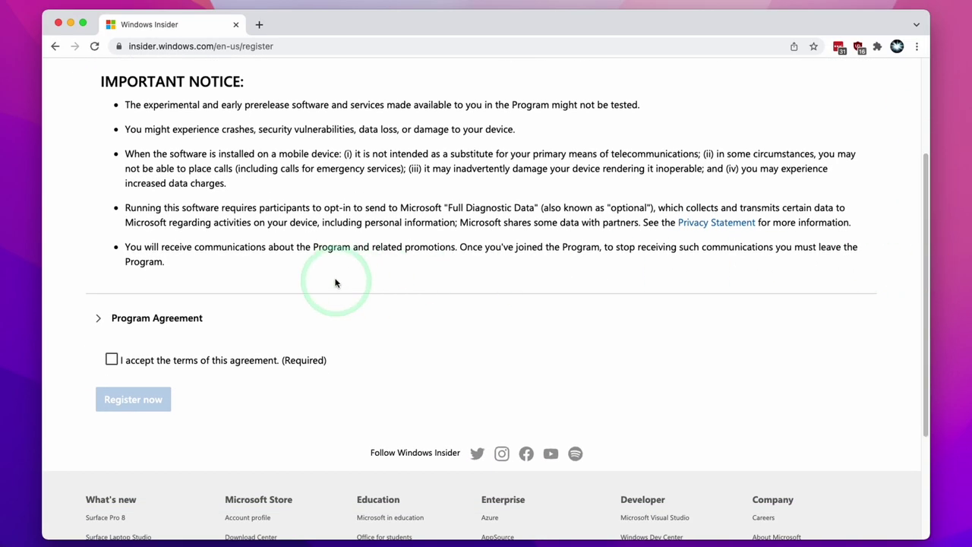
{"action": "left_click", "coordinate": [111, 361]}
{"action": "left_click", "coordinate": [133, 404]}
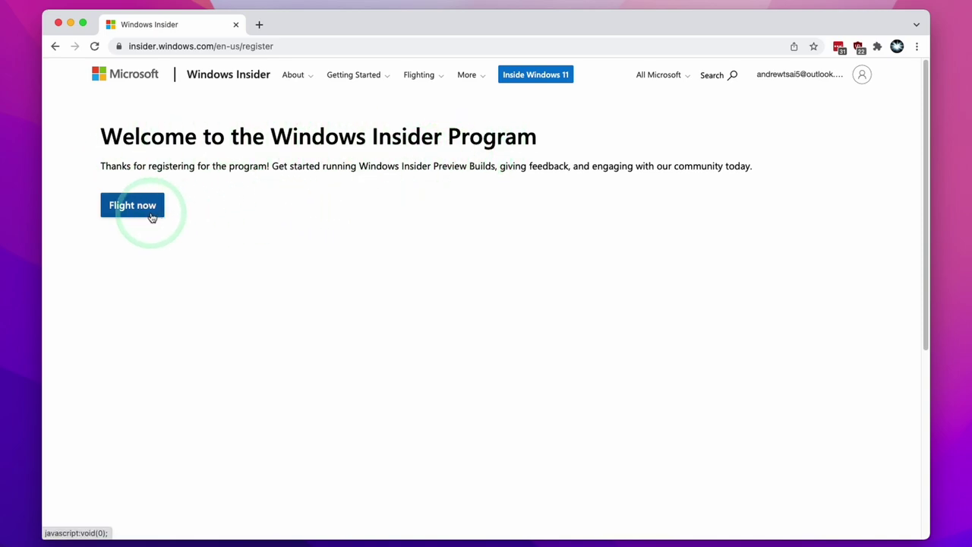
Choose Flight now and download Windows Client ARM64 Insider Preview Build 22533.
{"action": "left_click", "coordinate": [124, 206]}
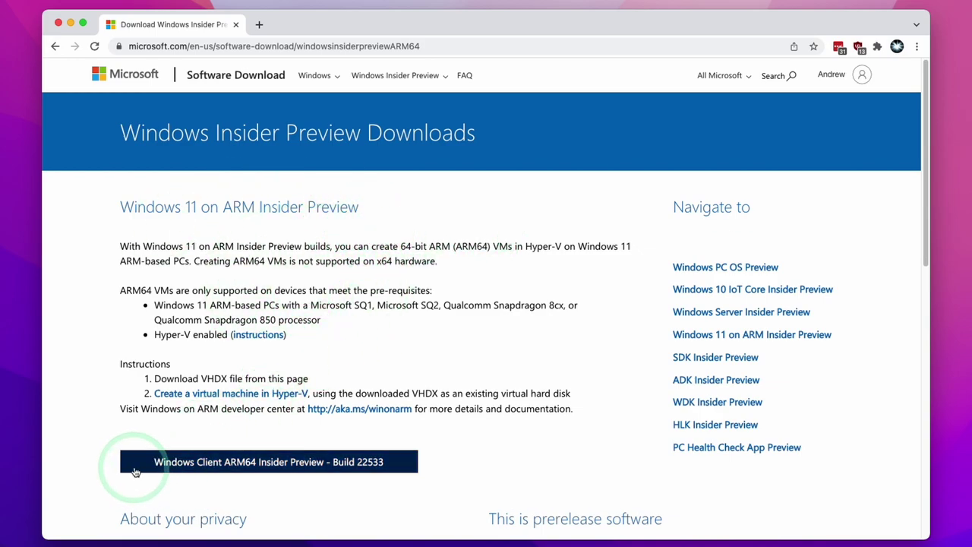
{"action": "left_click", "coordinate": [268, 470]}
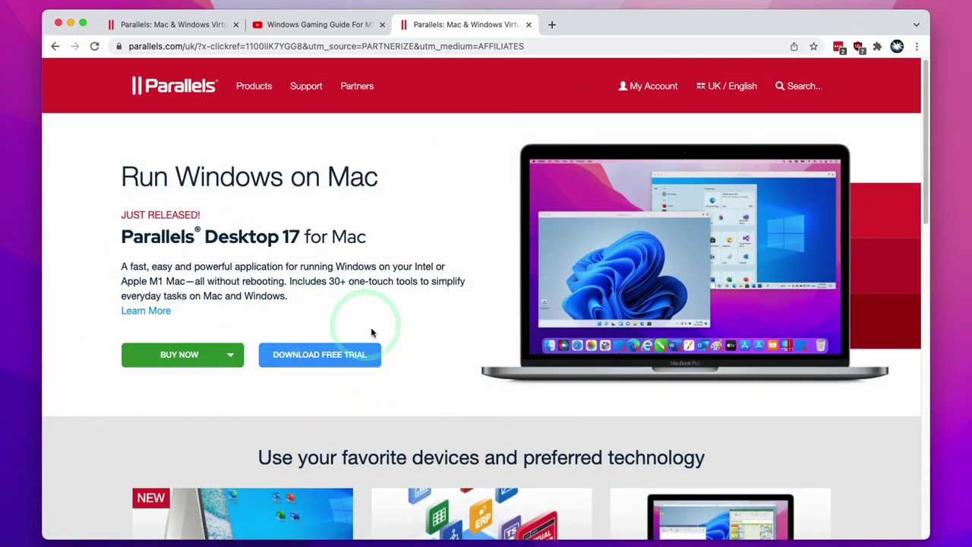
Add the Pro Edition new license to the cart and apply a pasted coupon code.
{"action": "left_click", "coordinate": [190, 355]}
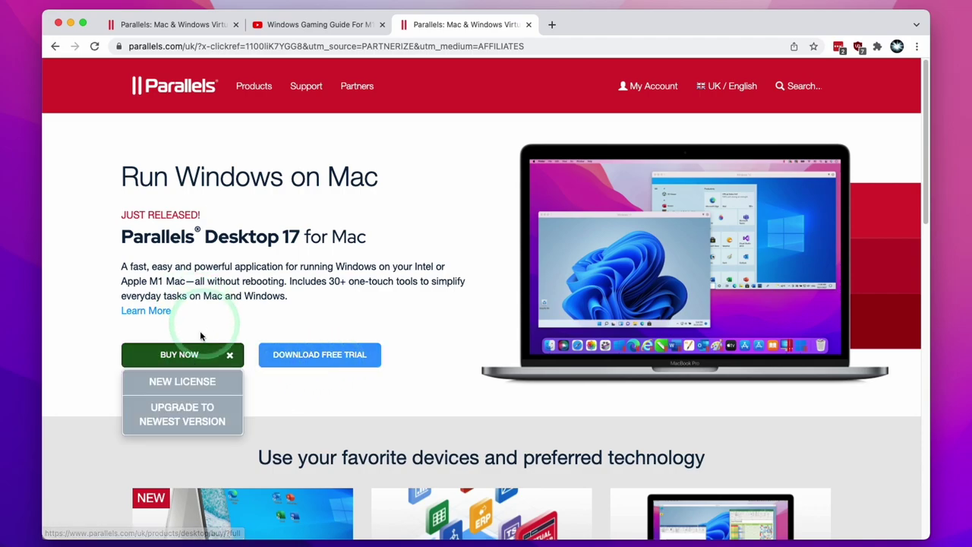
{"action": "left_click", "coordinate": [188, 384]}
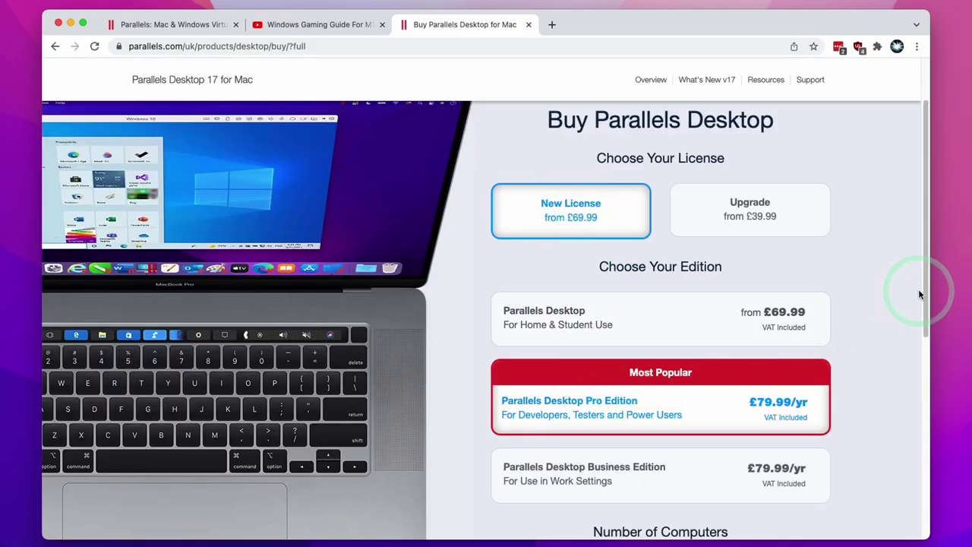
{"action": "scroll", "coordinate": [836, 342], "scroll_direction": "down", "scroll_amount": 5}
{"action": "left_click", "coordinate": [710, 425]}
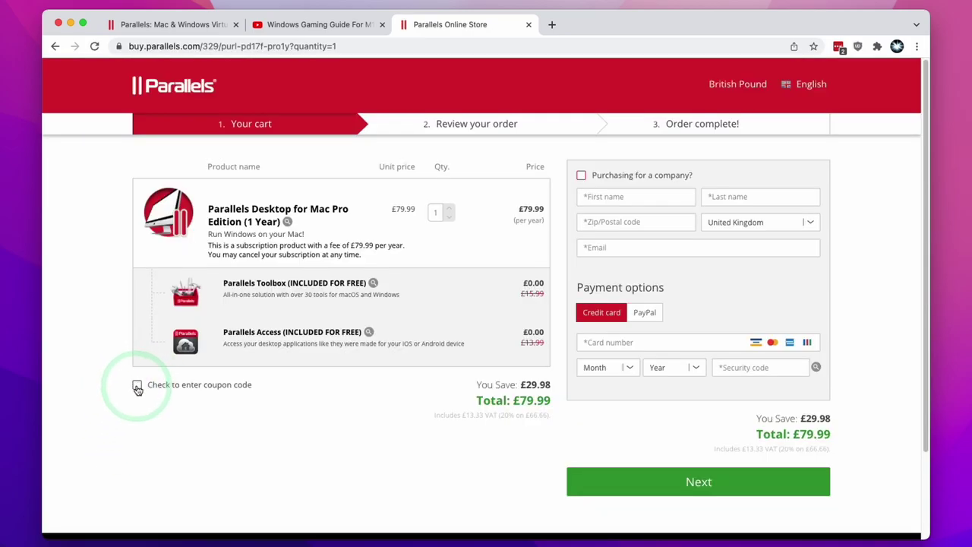
{"action": "left_click", "coordinate": [138, 389]}
{"action": "left_click", "coordinate": [180, 407]}
{"action": "type", "text": "APPLEWIKI10"}
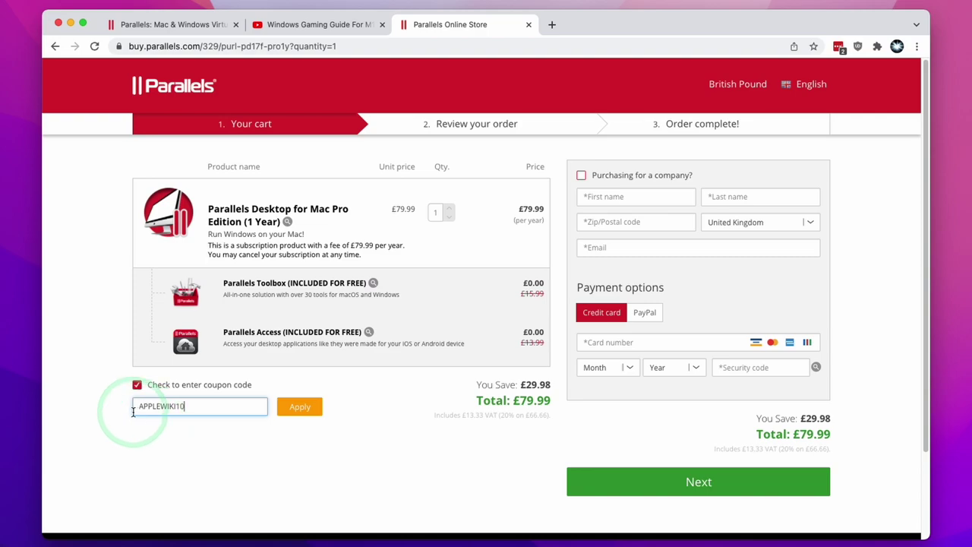
{"action": "left_click", "coordinate": [302, 407]}
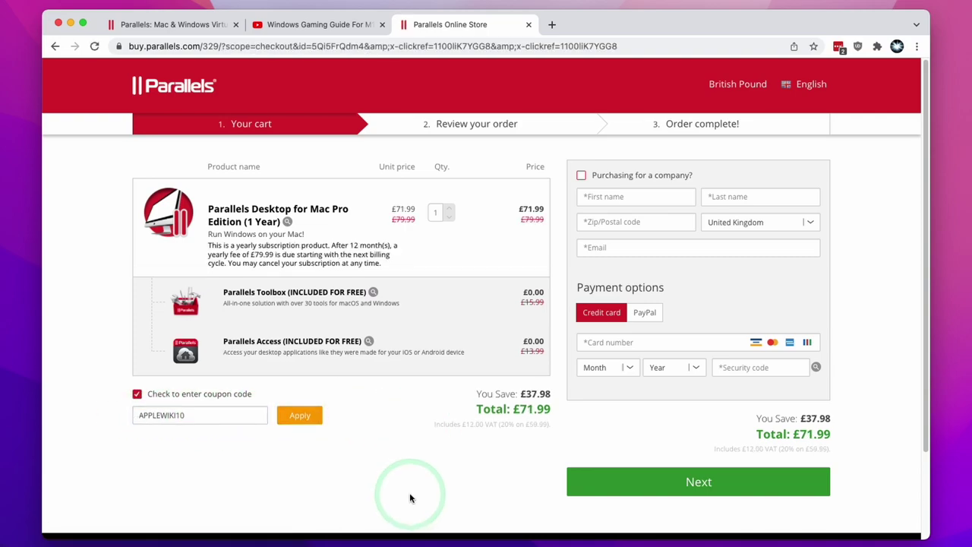
Close the store tab and download the Parallels Desktop 17 free trial installer.
{"action": "key", "text": "super+w"}
{"action": "left_click", "coordinate": [357, 357]}
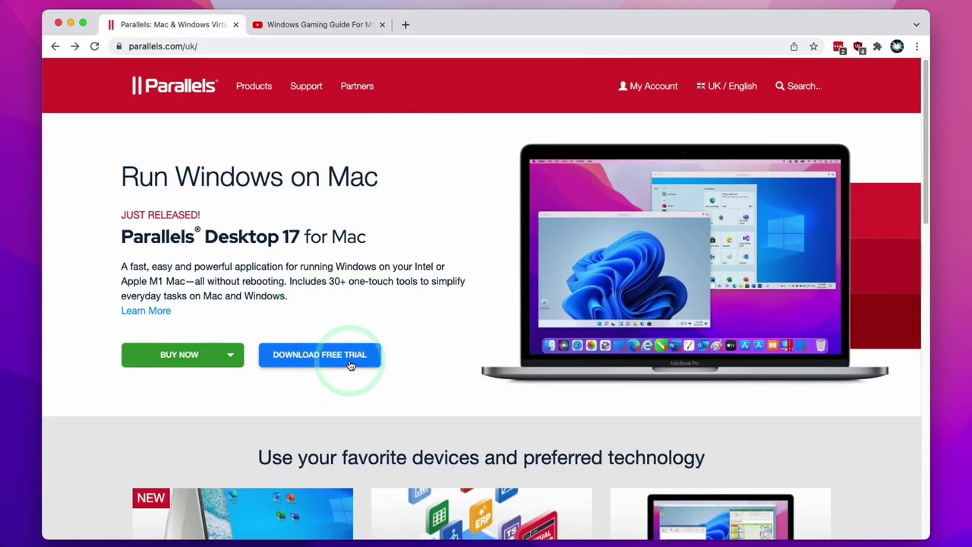
{"action": "left_click", "coordinate": [691, 435]}
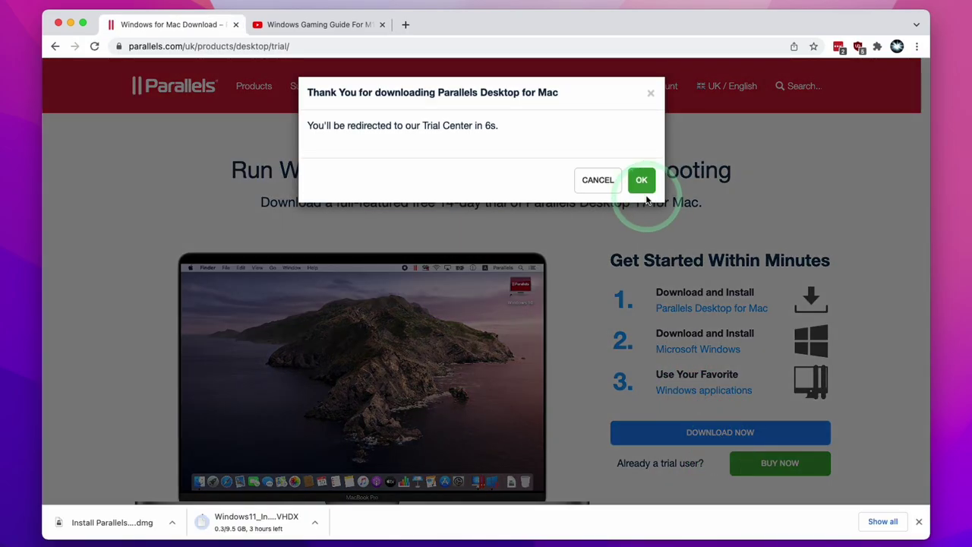
{"action": "left_click", "coordinate": [642, 184]}
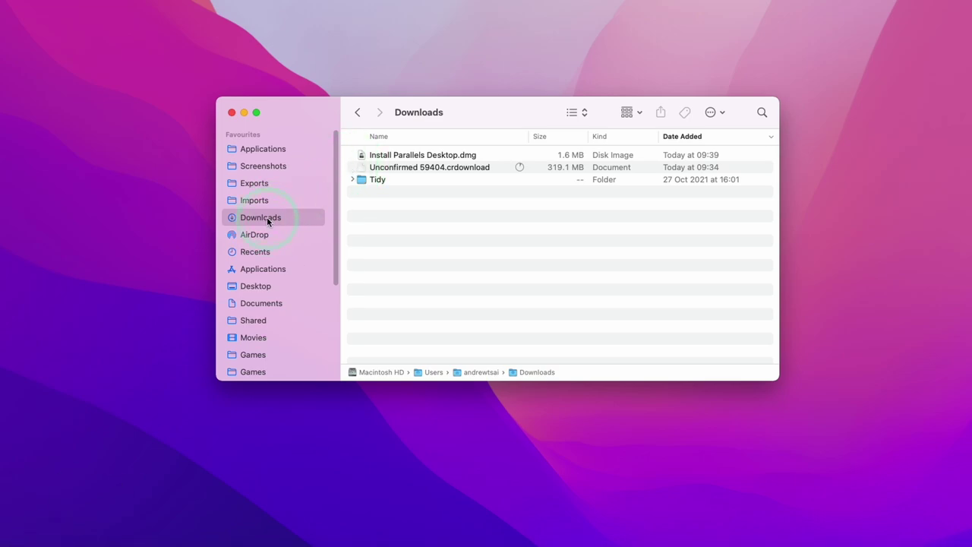
Open Install Parallels Desktop.dmg from Downloads, launch its installer, and confirm Open.
{"action": "left_click", "coordinate": [414, 167]}
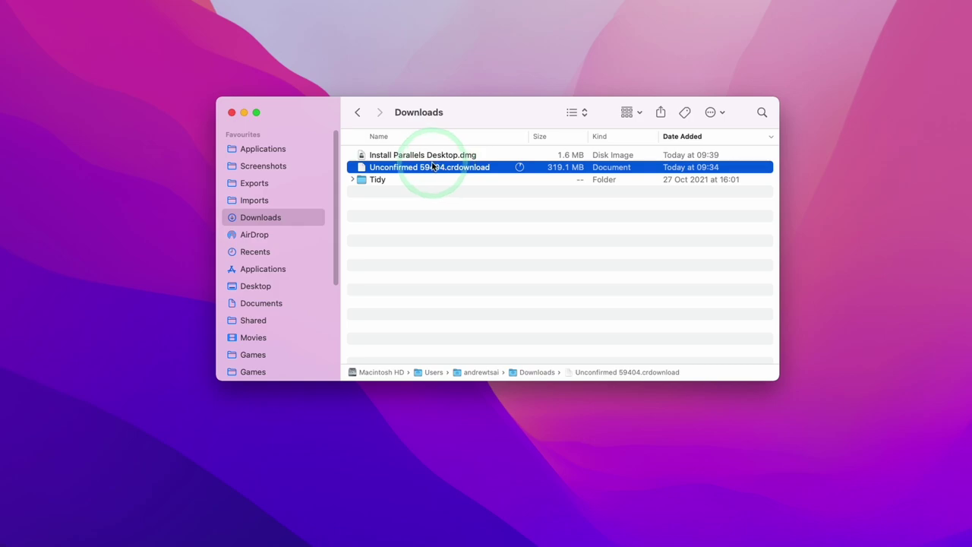
{"action": "left_click", "coordinate": [399, 155]}
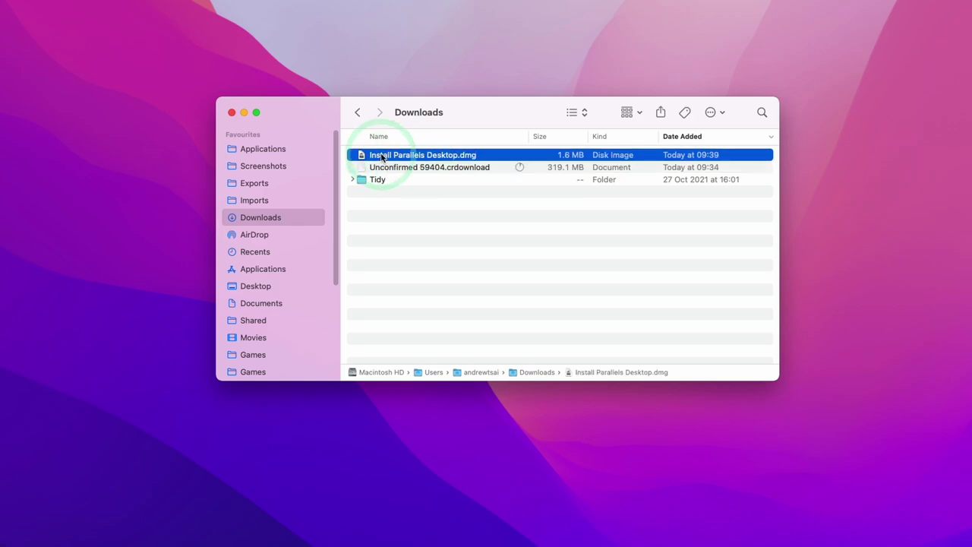
{"action": "left_click", "coordinate": [425, 157]}
{"action": "double_click", "coordinate": [427, 157]}
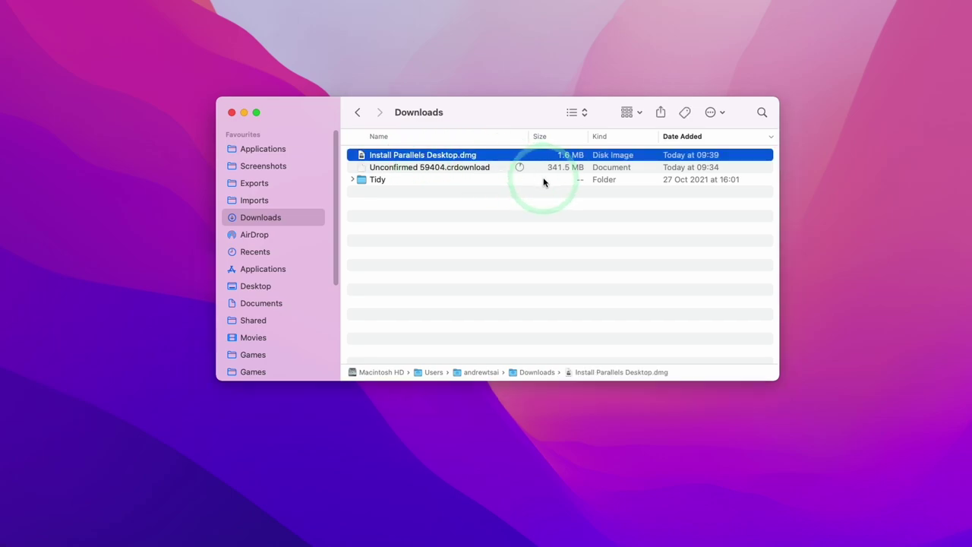
{"action": "left_click", "coordinate": [549, 272]}
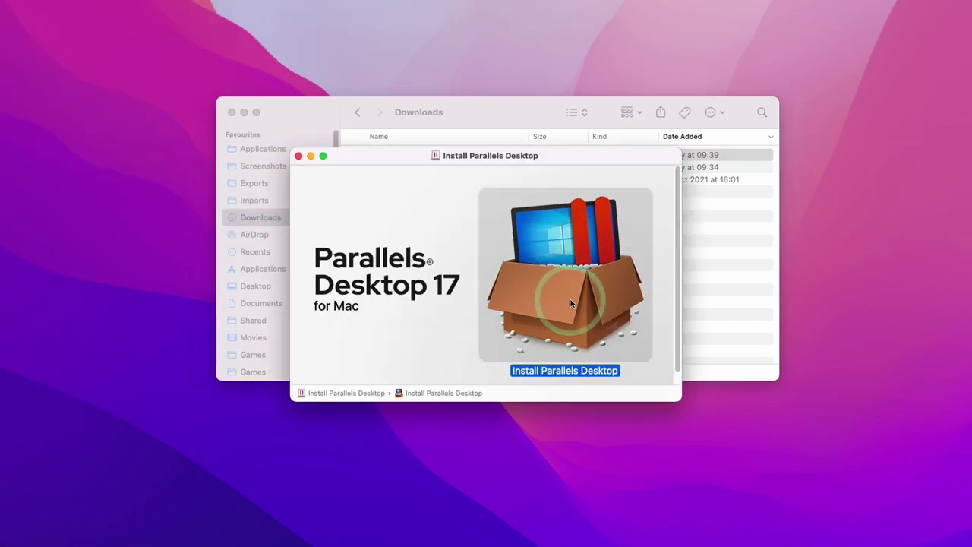
{"action": "double_click", "coordinate": [570, 301]}
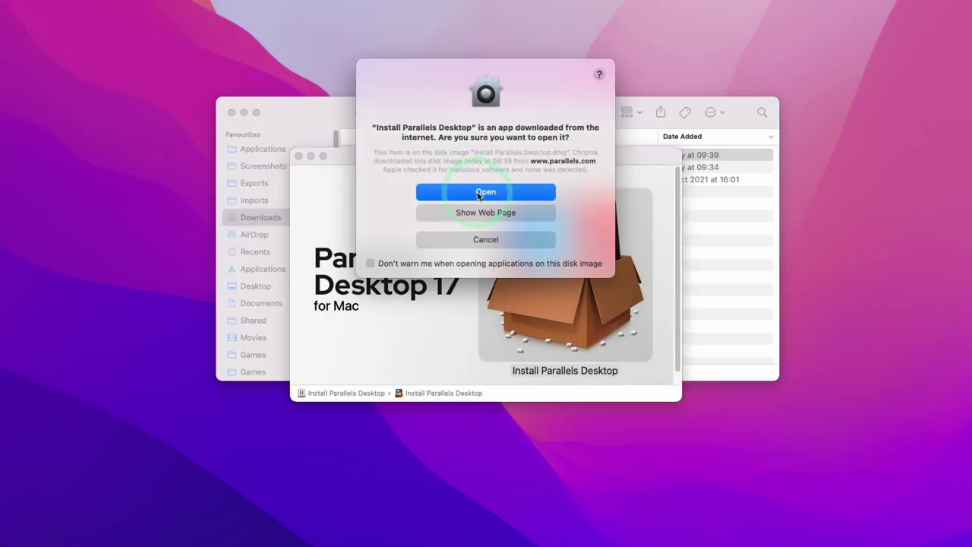
{"action": "left_click", "coordinate": [479, 193]}
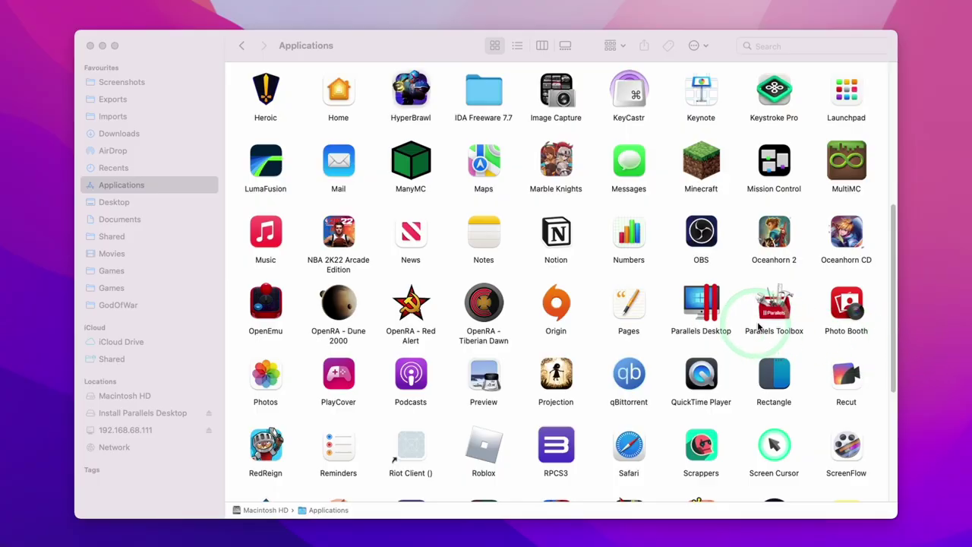
Launch Parallels Desktop, pass the M1 chip notice, and choose installing Windows from an image file.
{"action": "double_click", "coordinate": [682, 296]}
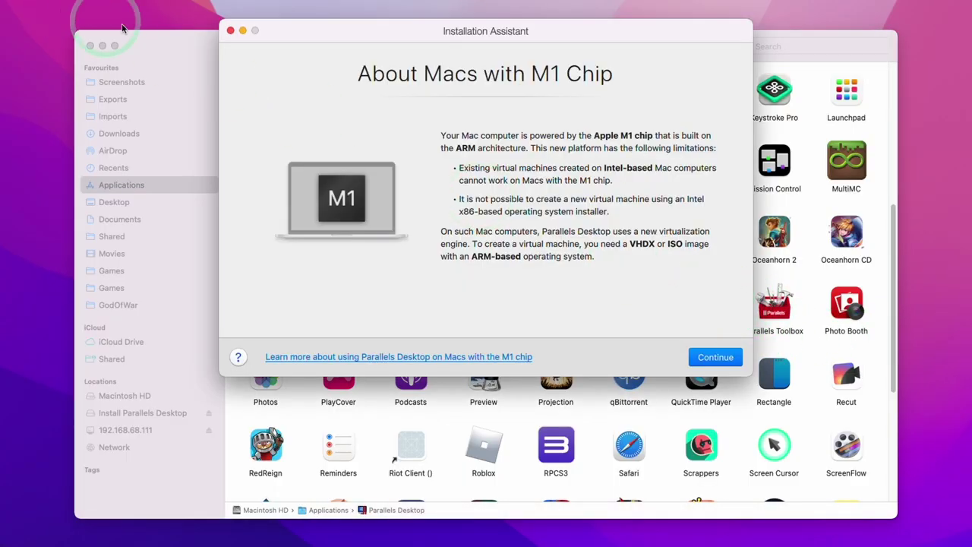
{"action": "left_click", "coordinate": [90, 46]}
{"action": "left_click", "coordinate": [705, 360]}
{"action": "left_click", "coordinate": [560, 195]}
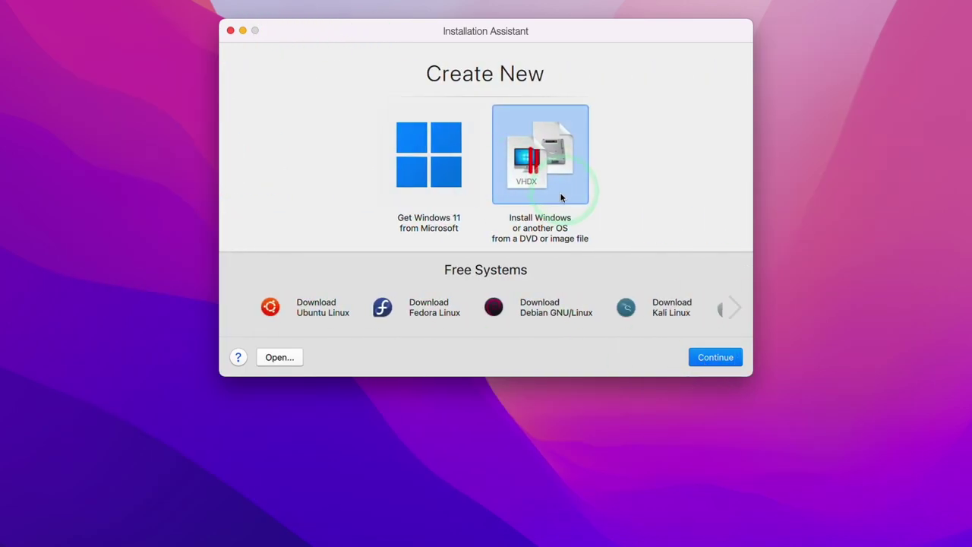
{"action": "left_click", "coordinate": [523, 194]}
{"action": "left_click", "coordinate": [533, 182]}
{"action": "left_click", "coordinate": [710, 354]}
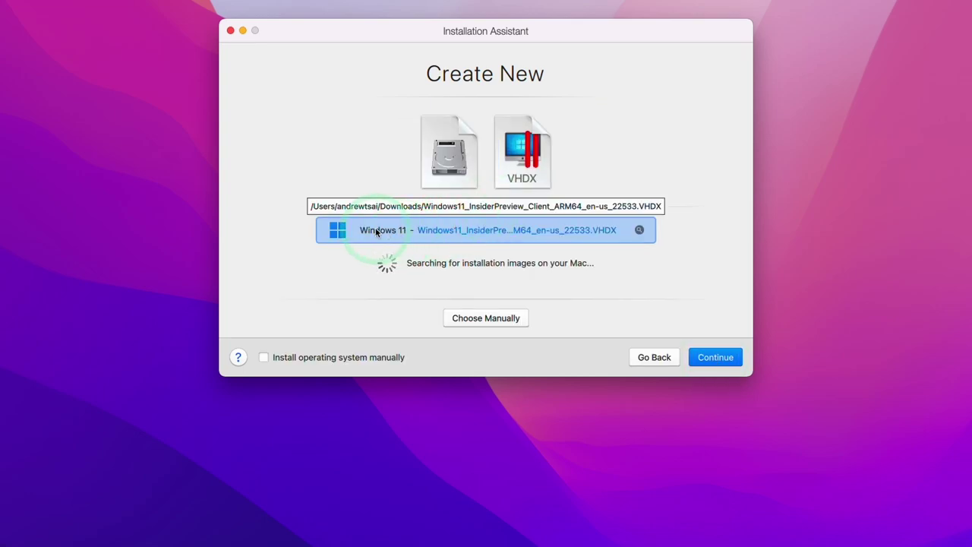
Choose the image manually and select the Windows 11 Insider Preview ARM64 VHDX from Downloads.
{"action": "left_click", "coordinate": [418, 236]}
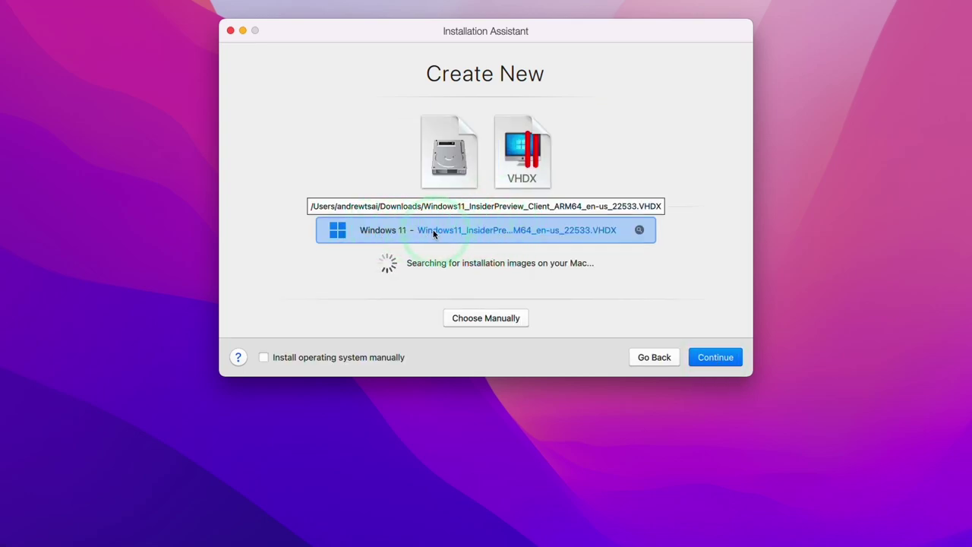
{"action": "left_click", "coordinate": [594, 235]}
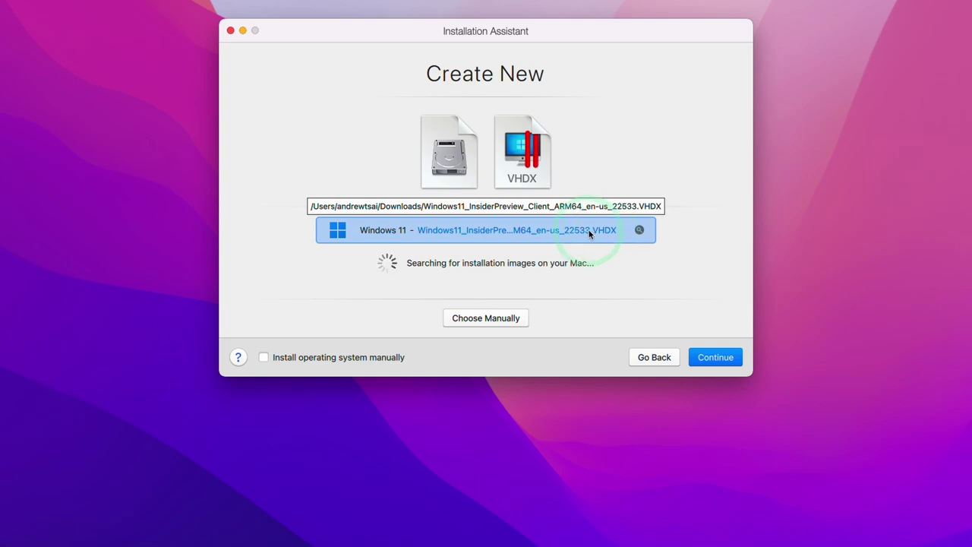
{"action": "left_click", "coordinate": [544, 241]}
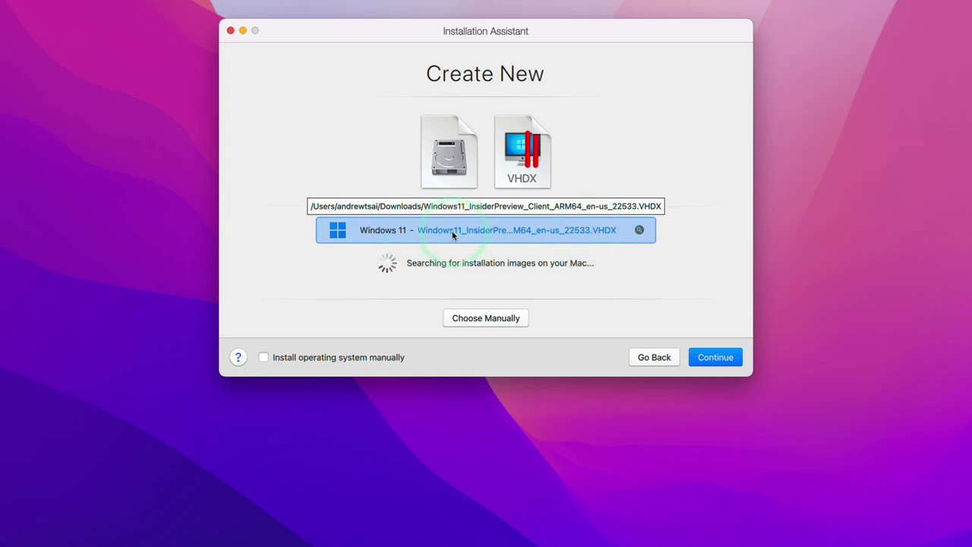
{"action": "left_click", "coordinate": [492, 319]}
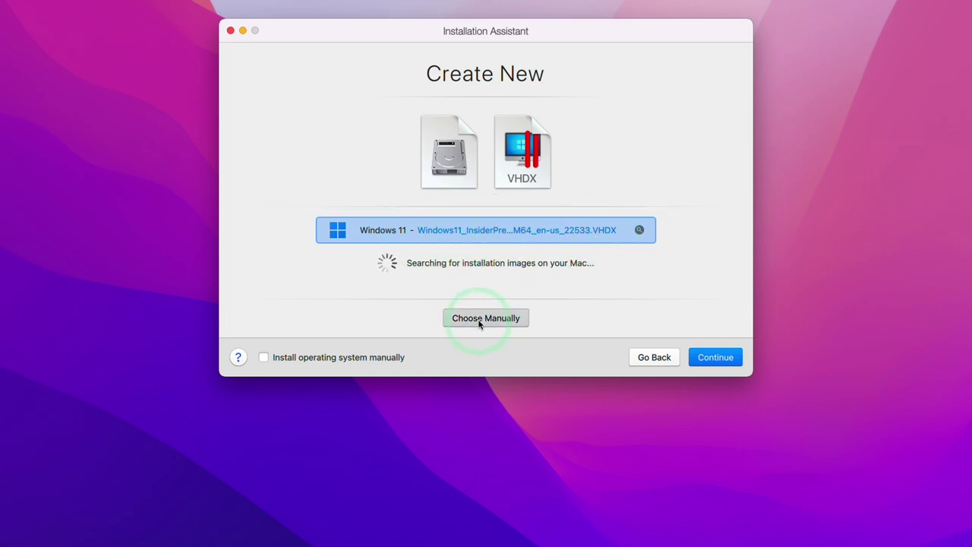
{"action": "left_click", "coordinate": [590, 255]}
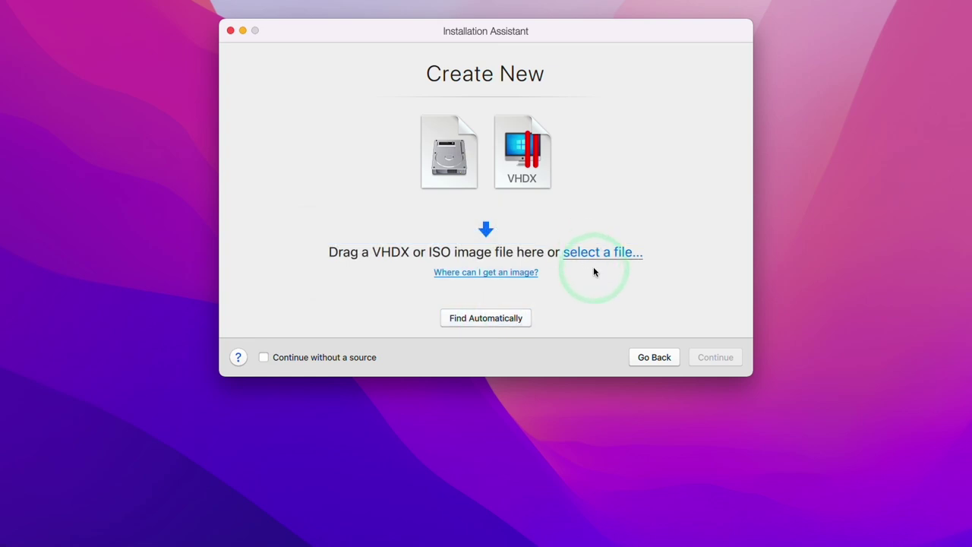
{"action": "left_click", "coordinate": [283, 125]}
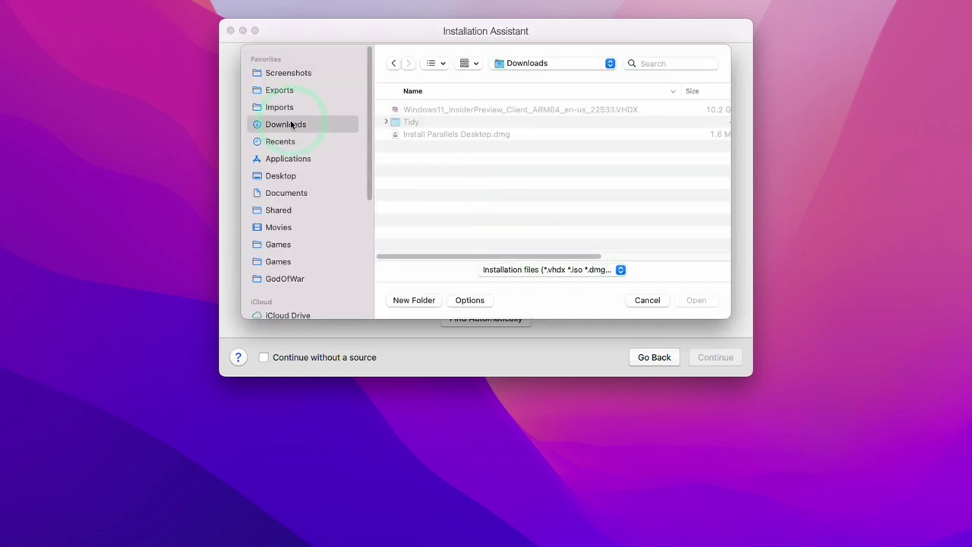
{"action": "left_click", "coordinate": [456, 111]}
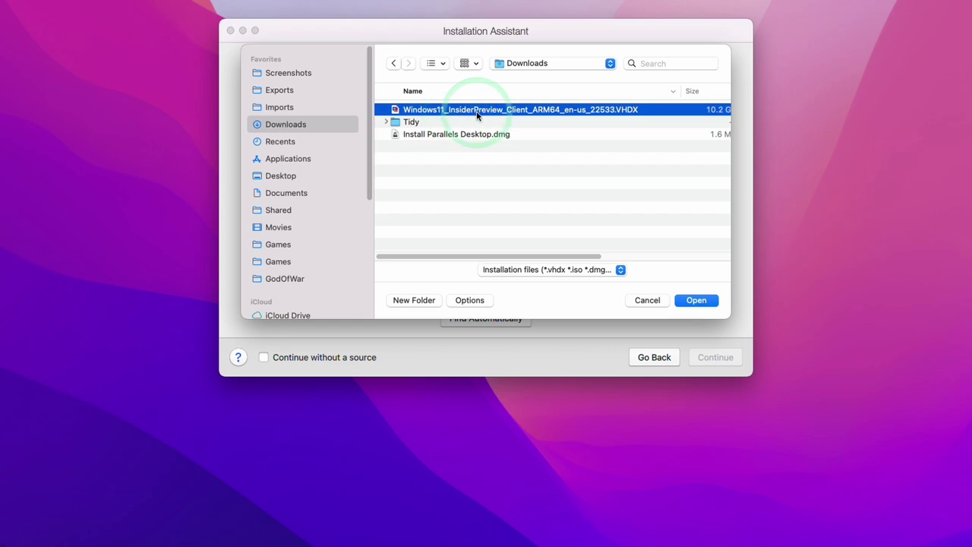
{"action": "left_click", "coordinate": [686, 301]}
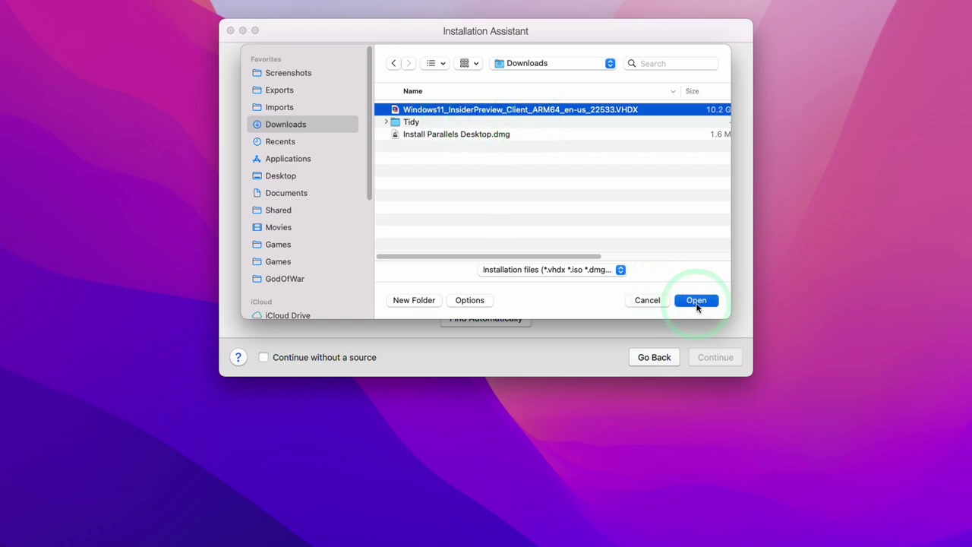
Set Games only as the primary use and create the VM named Windows 11.
{"action": "left_click", "coordinate": [720, 360]}
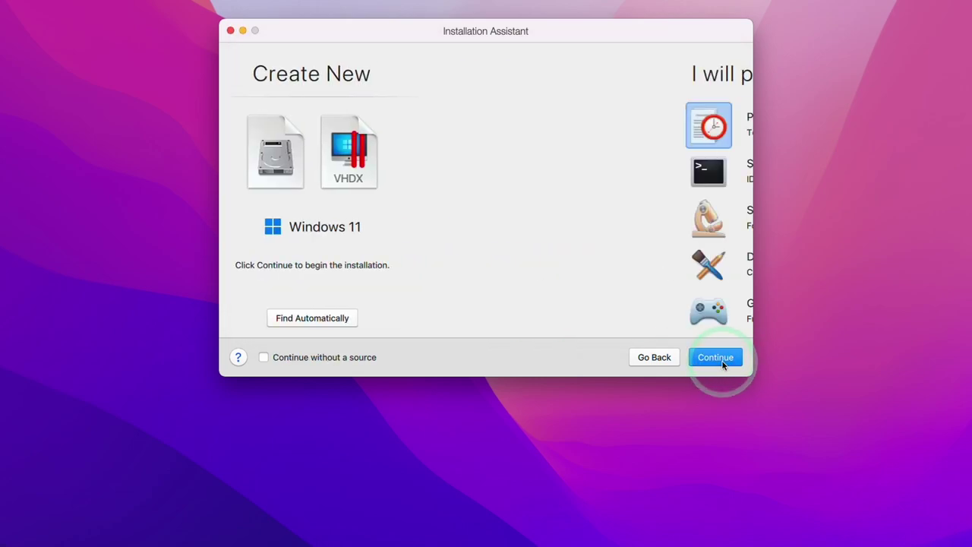
{"action": "left_click", "coordinate": [346, 315]}
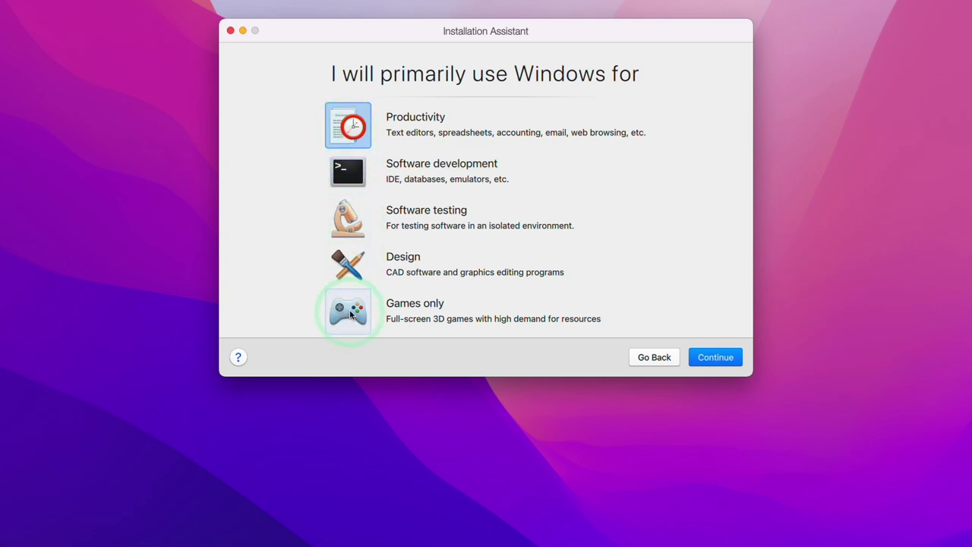
{"action": "left_click", "coordinate": [356, 312]}
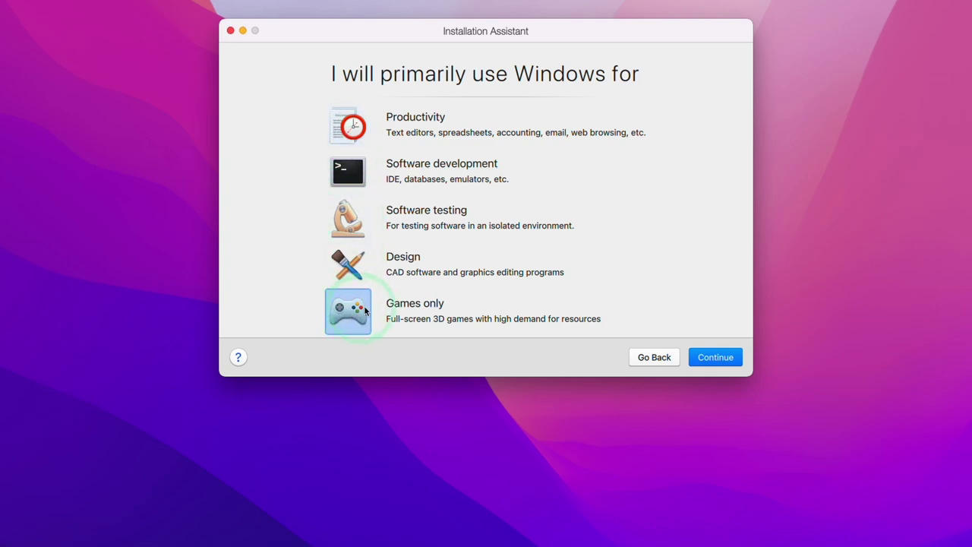
{"action": "left_click", "coordinate": [711, 362]}
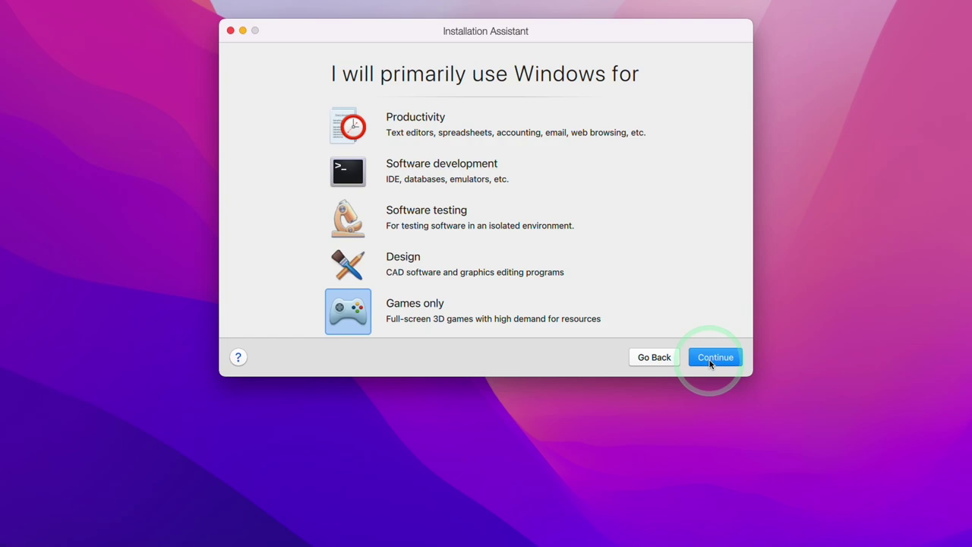
{"action": "left_click", "coordinate": [446, 159]}
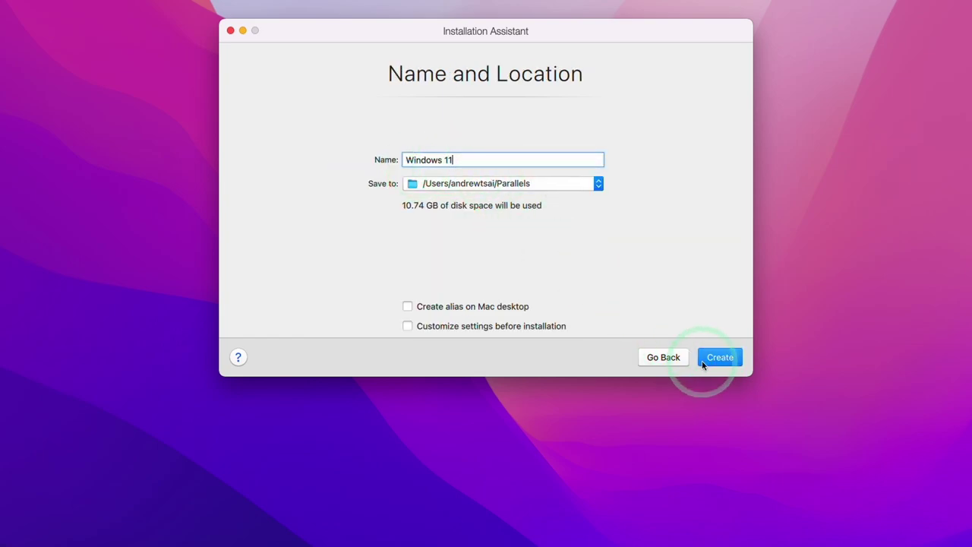
{"action": "left_click", "coordinate": [723, 363]}
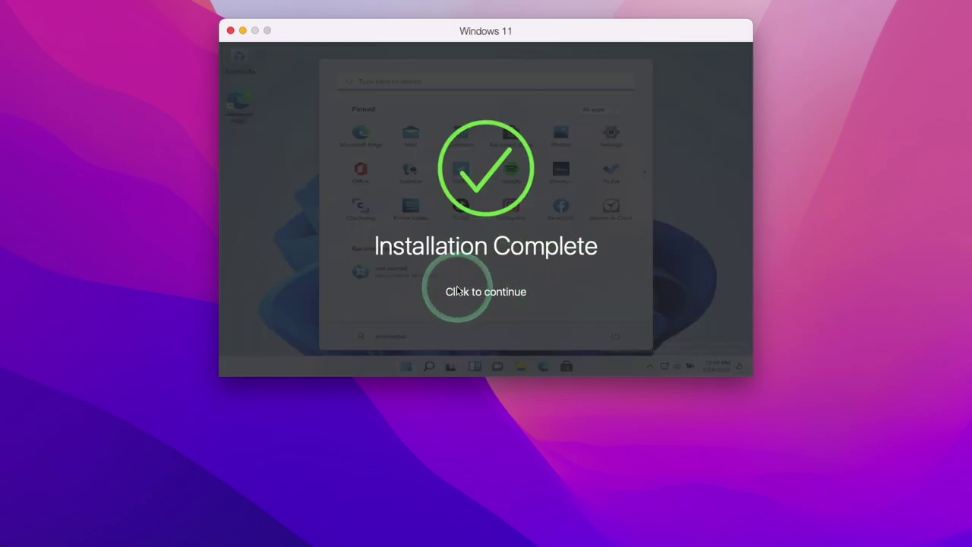
Dismiss Installation Complete, close the Parallels welcome page, and minimize Windows Update settings.
{"action": "left_click", "coordinate": [458, 291]}
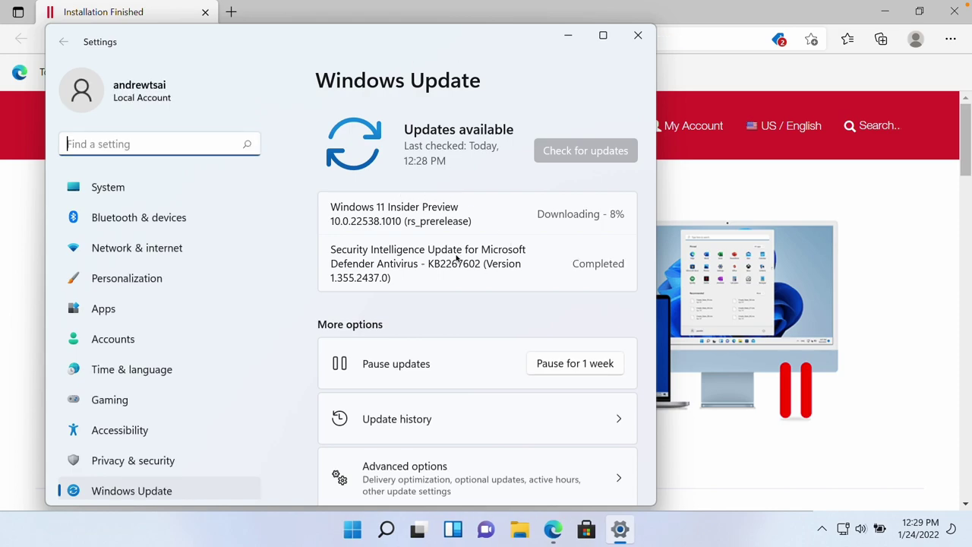
{"action": "left_click", "coordinate": [568, 35]}
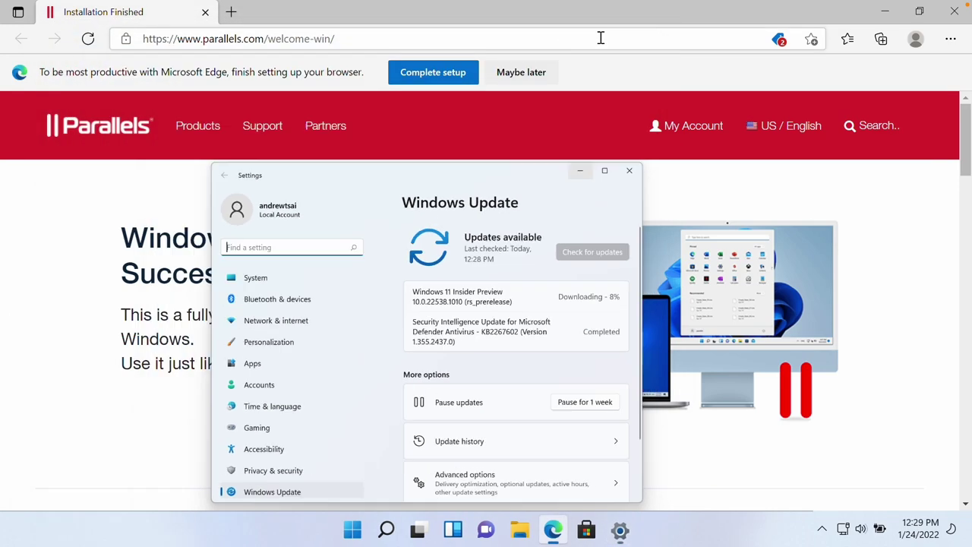
{"action": "left_click", "coordinate": [959, 9]}
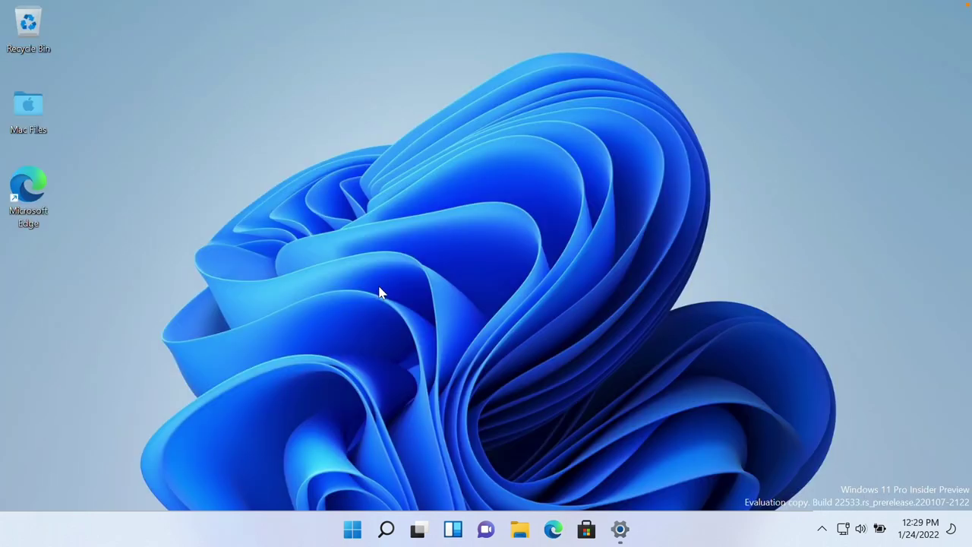
{"action": "left_click", "coordinate": [620, 529]}
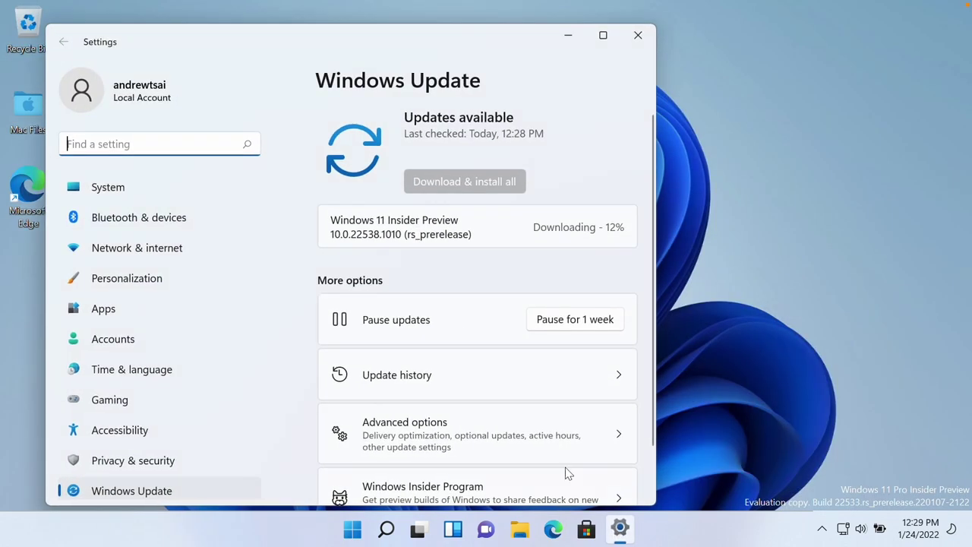
{"action": "left_click", "coordinate": [568, 35]}
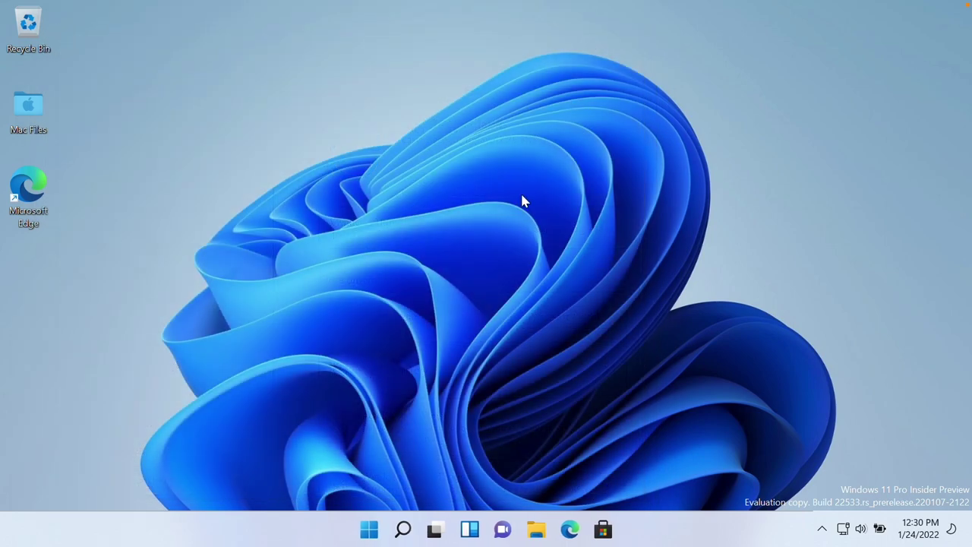
Set the display Scale from 150% to 100% in Display settings, then close Settings.
{"action": "right_click", "coordinate": [508, 228]}
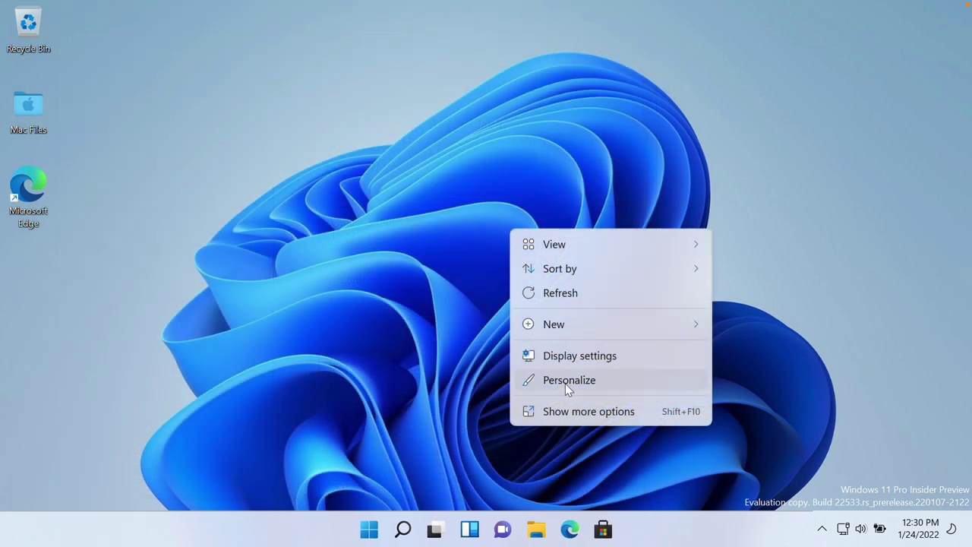
{"action": "left_click", "coordinate": [688, 353]}
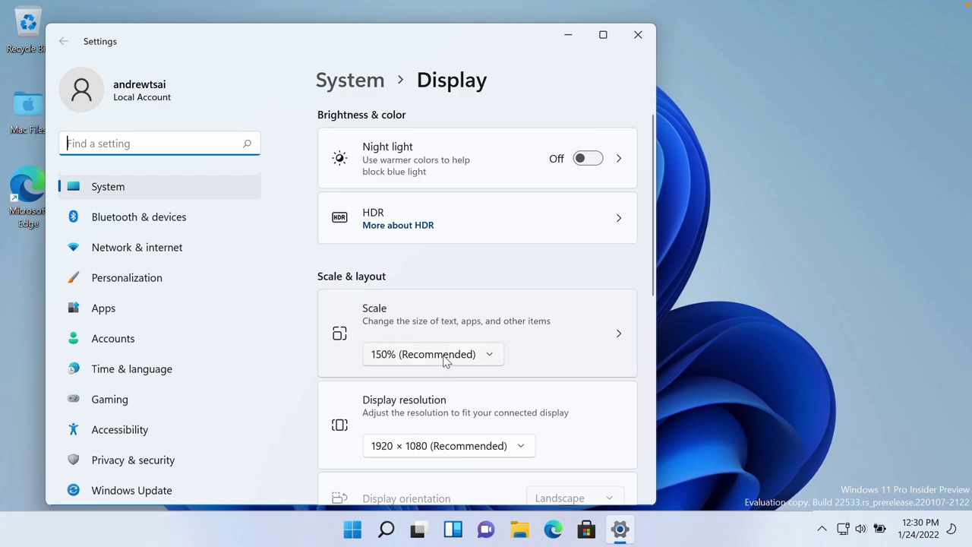
{"action": "left_click", "coordinate": [424, 356]}
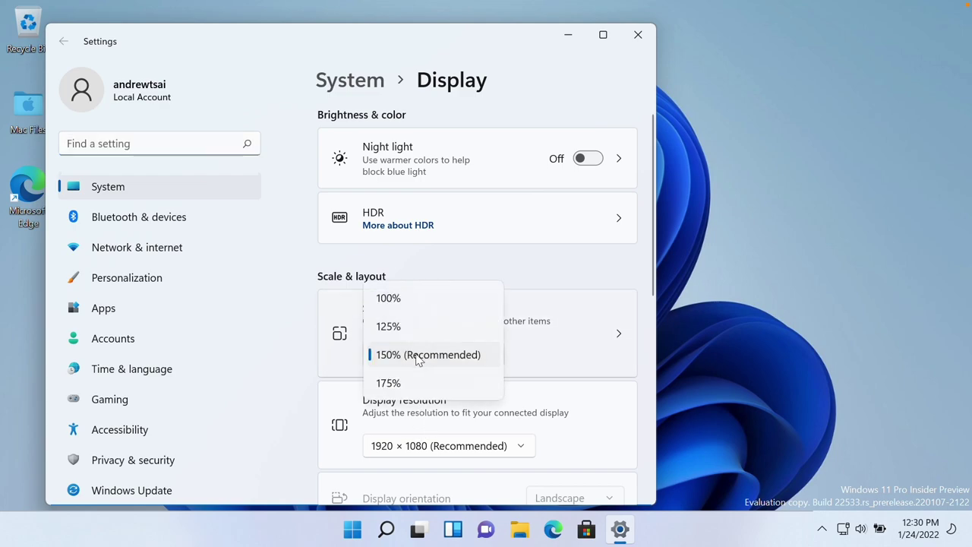
{"action": "left_click", "coordinate": [405, 304]}
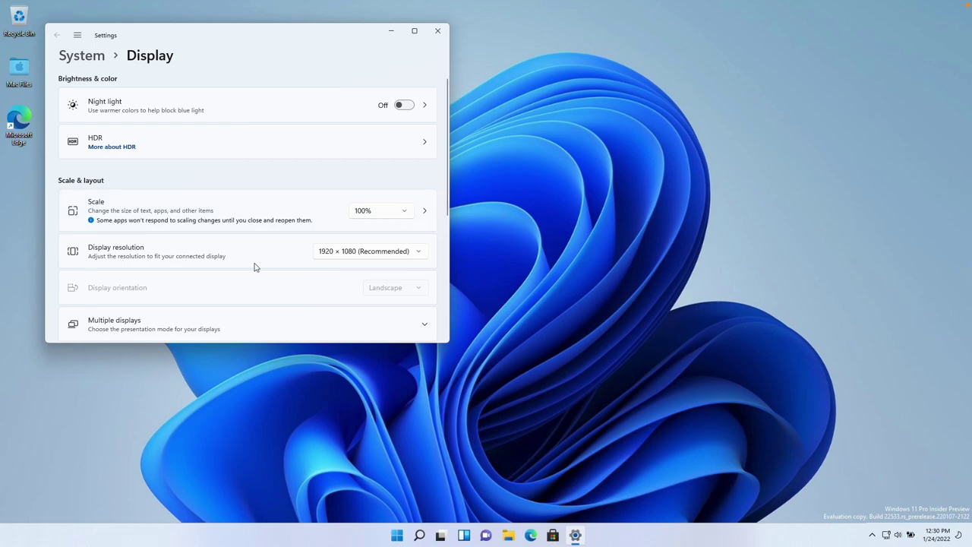
{"action": "left_click", "coordinate": [365, 211]}
{"action": "left_click", "coordinate": [371, 213]}
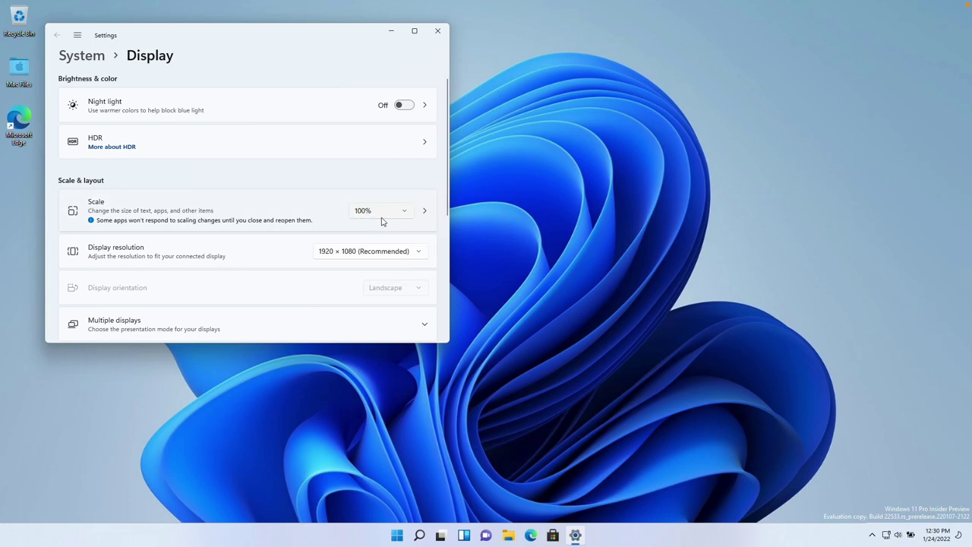
{"action": "left_click", "coordinate": [438, 30]}
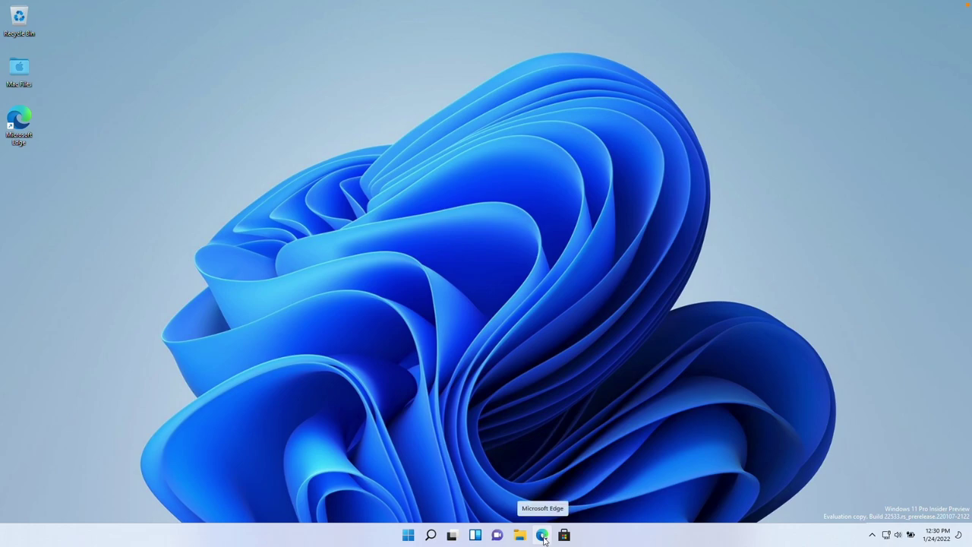
In Edge, go to steampowered.com, download Steam via Install Steam, and run SteamSetup.exe.
{"action": "left_click", "coordinate": [542, 536]}
{"action": "type", "text": "steampowered.com"}
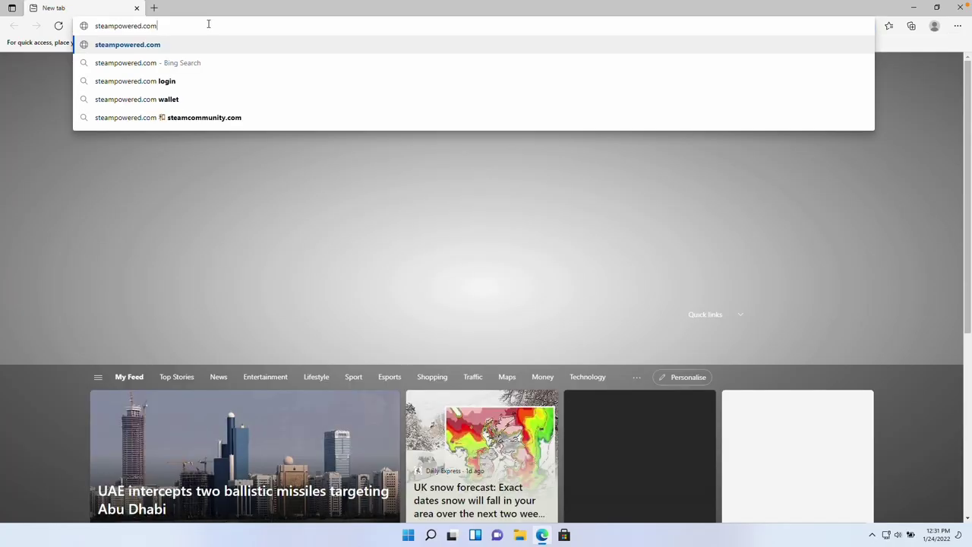
{"action": "key", "text": "Return"}
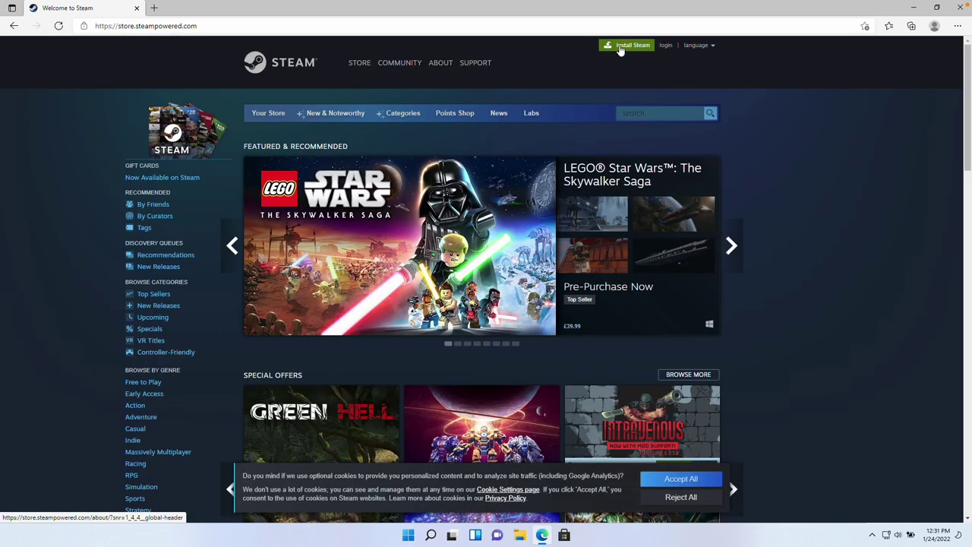
{"action": "left_click", "coordinate": [620, 47]}
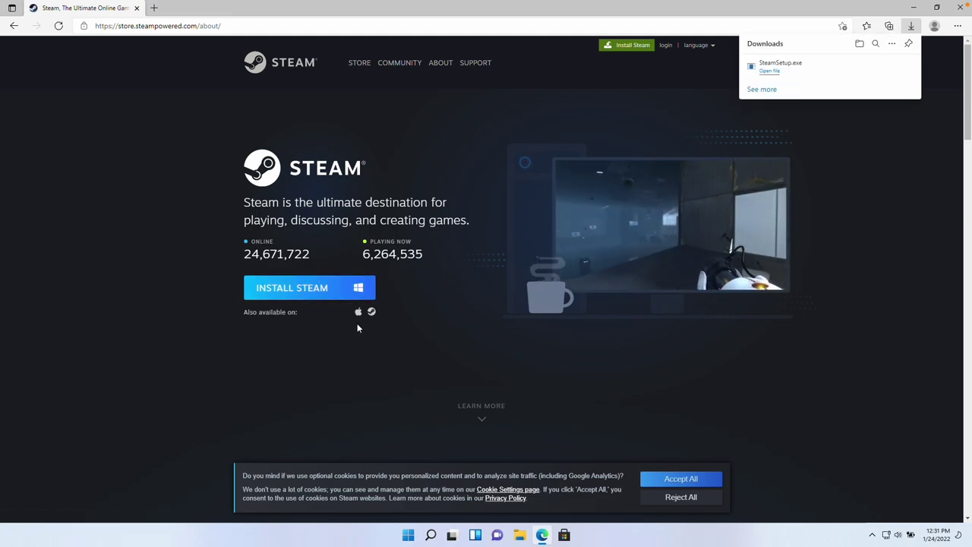
{"action": "left_click", "coordinate": [769, 70]}
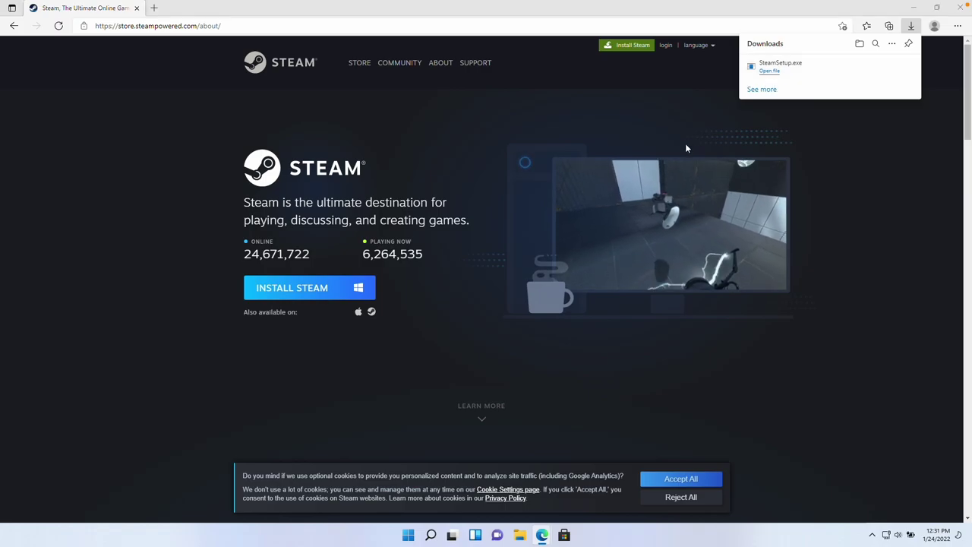
Approve the installer prompt and install Steam in English to the default location, then run it.
{"action": "left_click", "coordinate": [434, 353]}
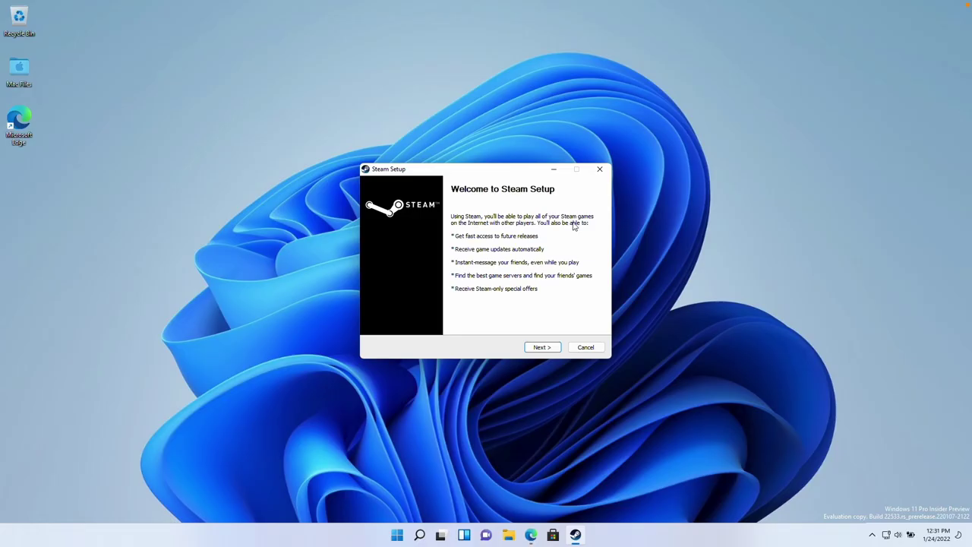
{"action": "left_click", "coordinate": [541, 347]}
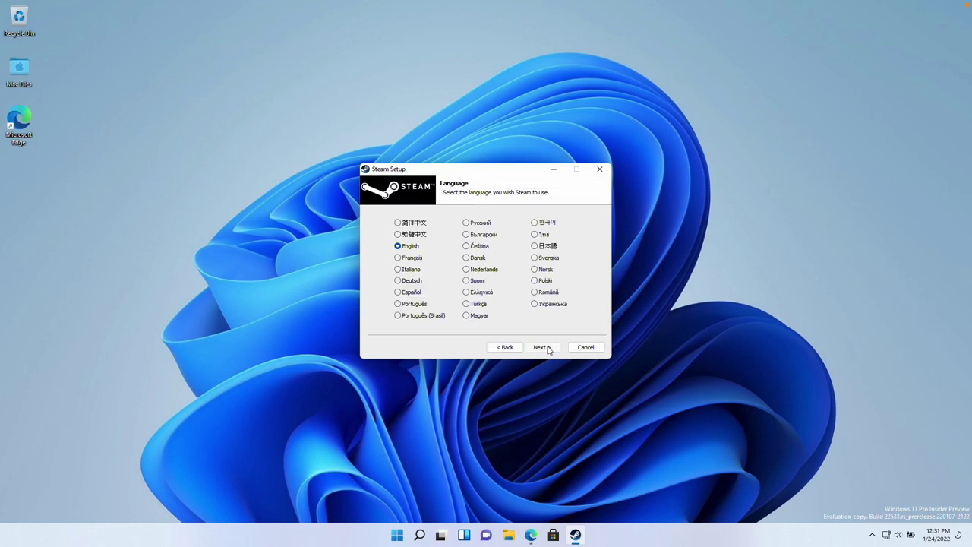
{"action": "left_click", "coordinate": [541, 348]}
{"action": "left_click", "coordinate": [541, 347]}
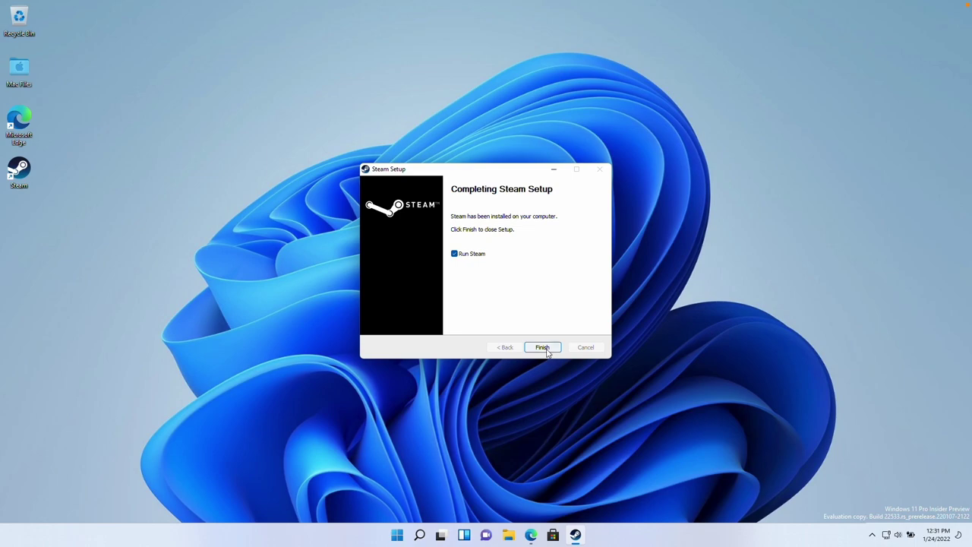
{"action": "left_click", "coordinate": [544, 349]}
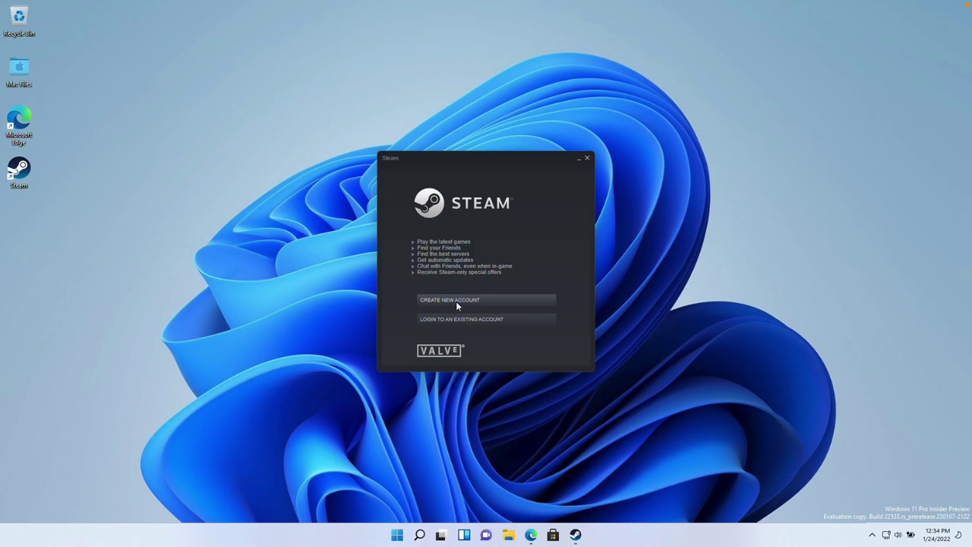
Sign in to Steam and open The Old Republic store page by searching 'star wars o'.
{"action": "left_click", "coordinate": [454, 319]}
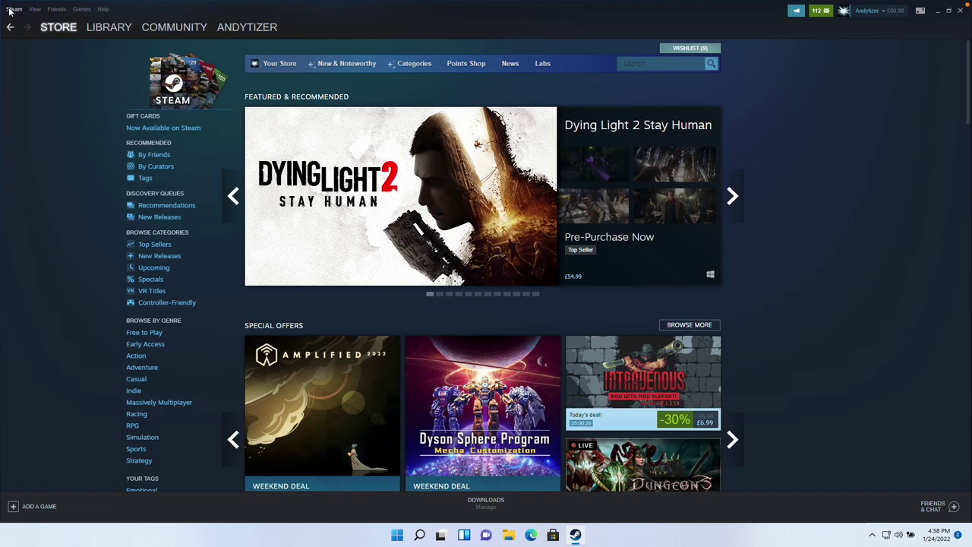
{"action": "left_click", "coordinate": [638, 64]}
{"action": "type", "text": "star wars old"}
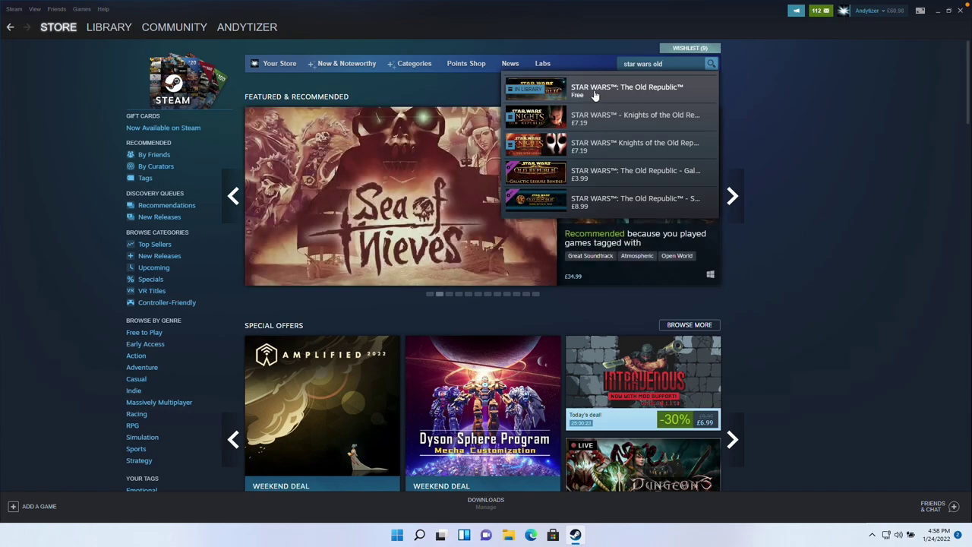
{"action": "left_click", "coordinate": [596, 89]}
{"action": "left_click_drag", "start_coordinate": [967, 82], "coordinate": [966, 129]}
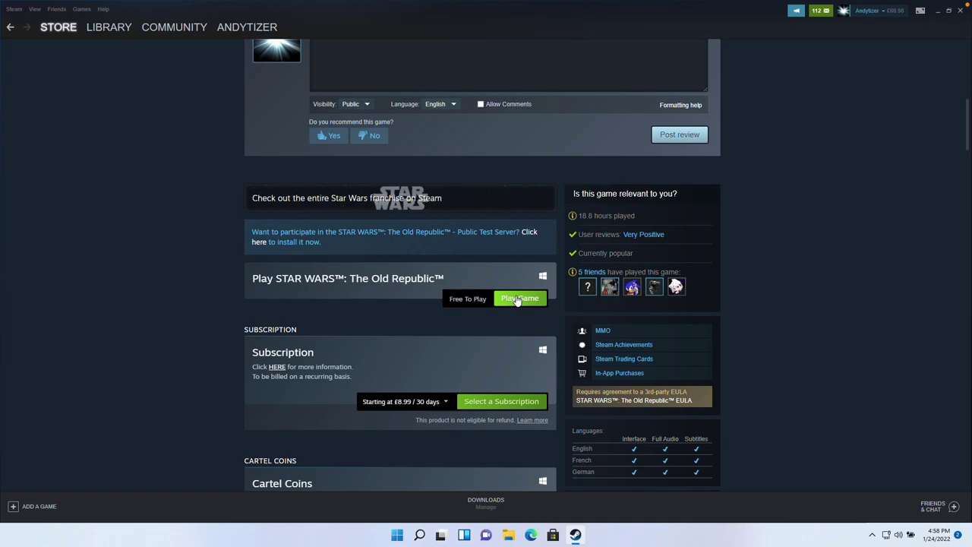
Install STAR WARS™: The Old Republic without a desktop shortcut, agreeing to its EULA.
{"action": "left_click", "coordinate": [518, 299]}
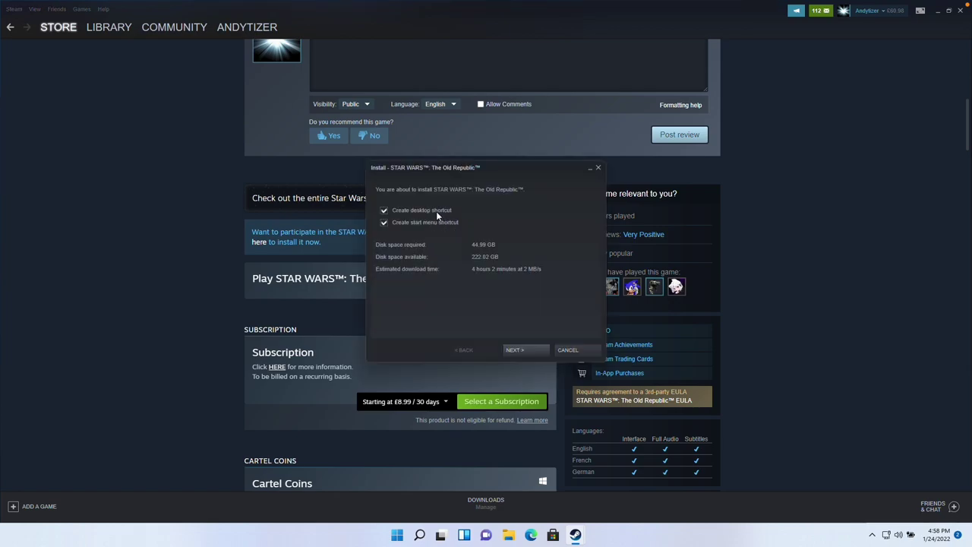
{"action": "left_click", "coordinate": [436, 211]}
{"action": "left_click", "coordinate": [529, 352]}
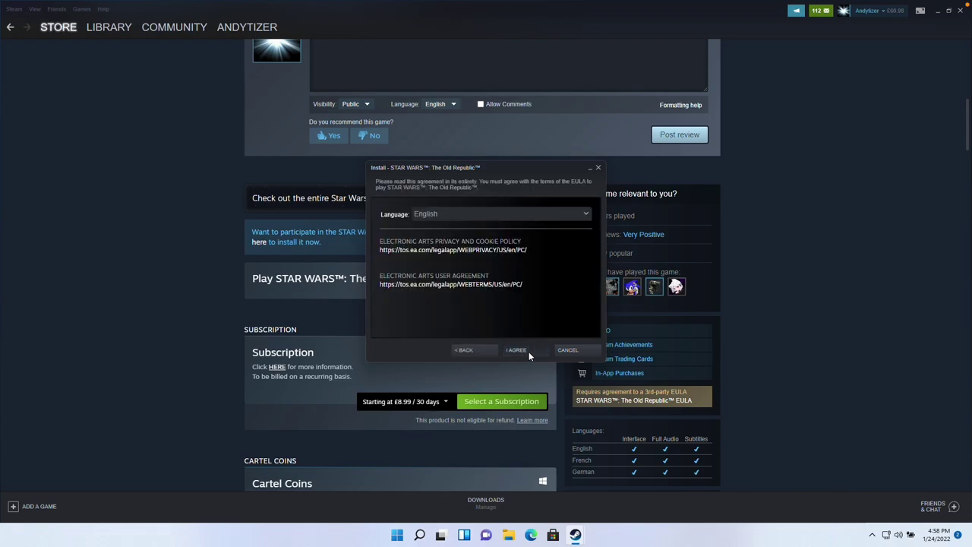
{"action": "left_click", "coordinate": [529, 351]}
{"action": "left_click", "coordinate": [567, 350]}
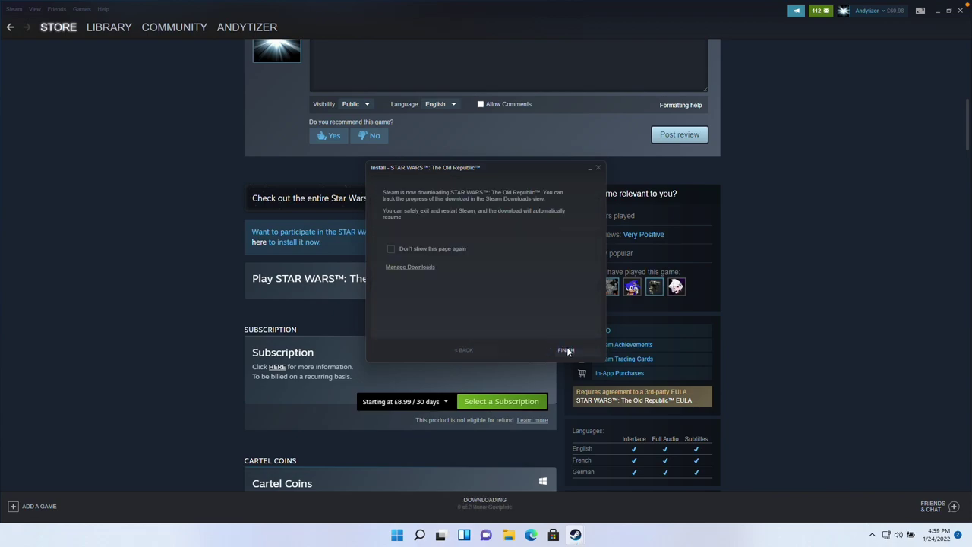
{"action": "left_click", "coordinate": [34, 9]}
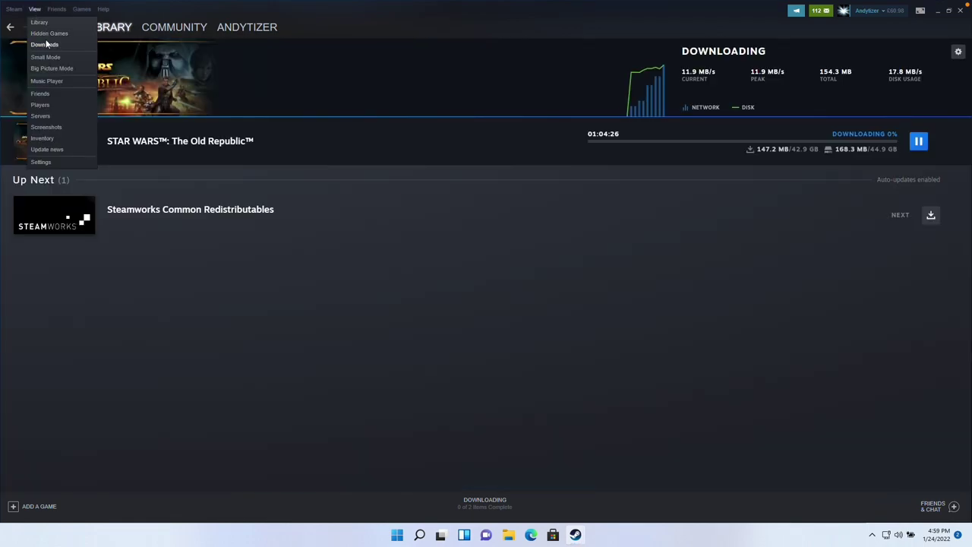
Launch The Old Republic from the Steam Library and allow Steam Client Service changes.
{"action": "left_click", "coordinate": [46, 43]}
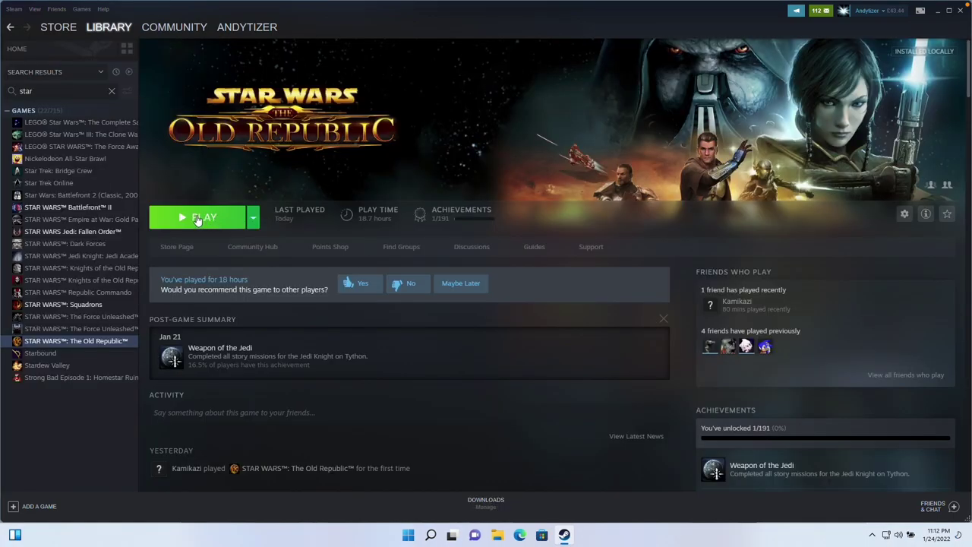
{"action": "left_click", "coordinate": [197, 220]}
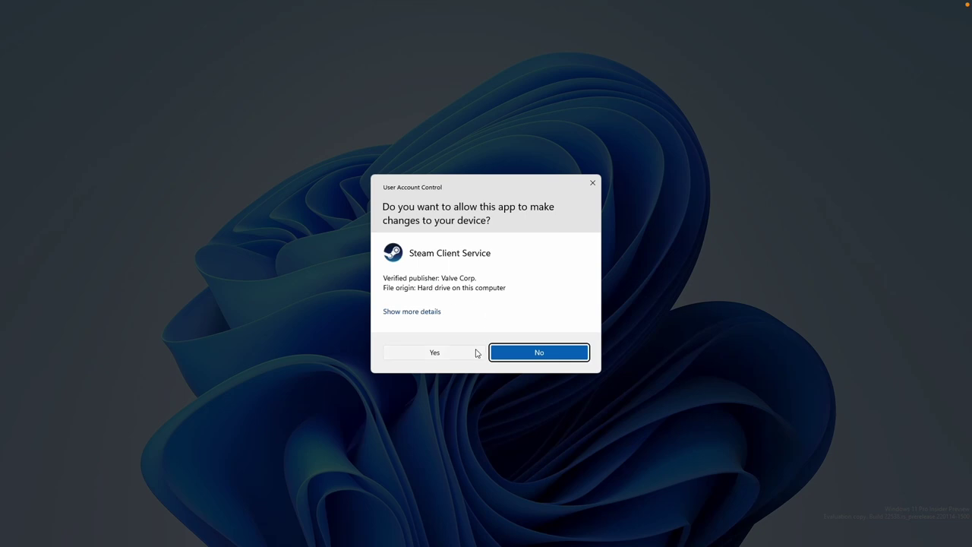
{"action": "left_click", "coordinate": [435, 353]}
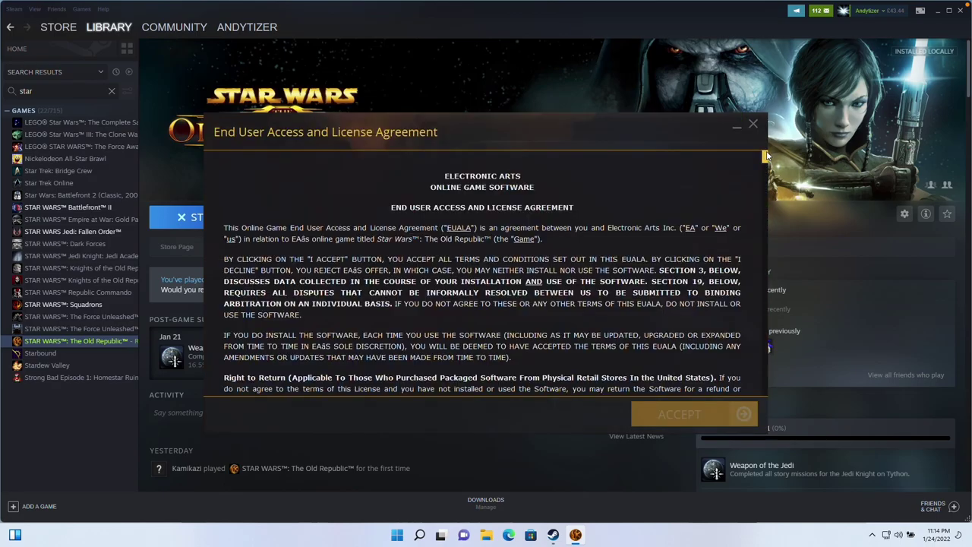
Accept the EULA, tick both agreement boxes for the terms, and start the game with PLAY.
{"action": "scroll", "coordinate": [748, 397], "scroll_direction": "down", "scroll_amount": 20}
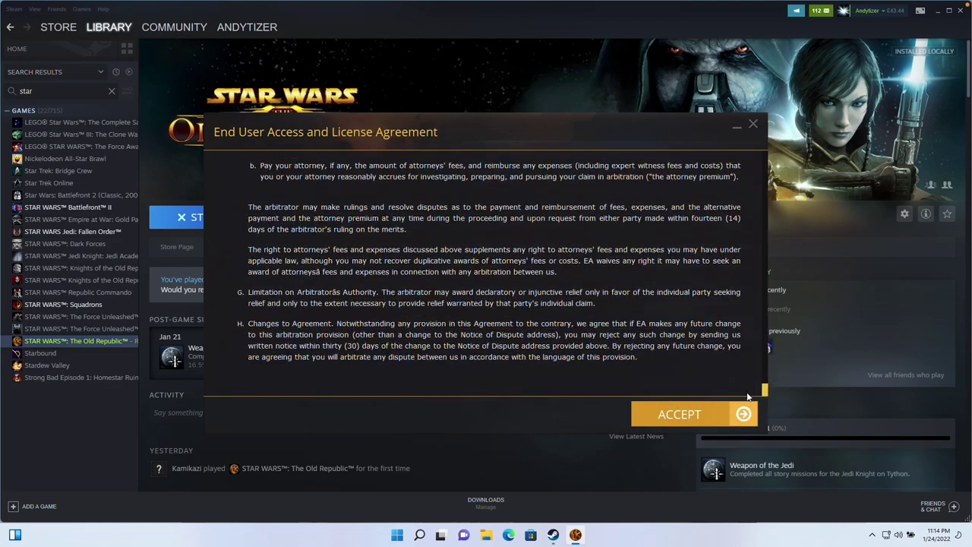
{"action": "left_click", "coordinate": [743, 412]}
{"action": "left_click_drag", "start_coordinate": [765, 168], "coordinate": [756, 397]}
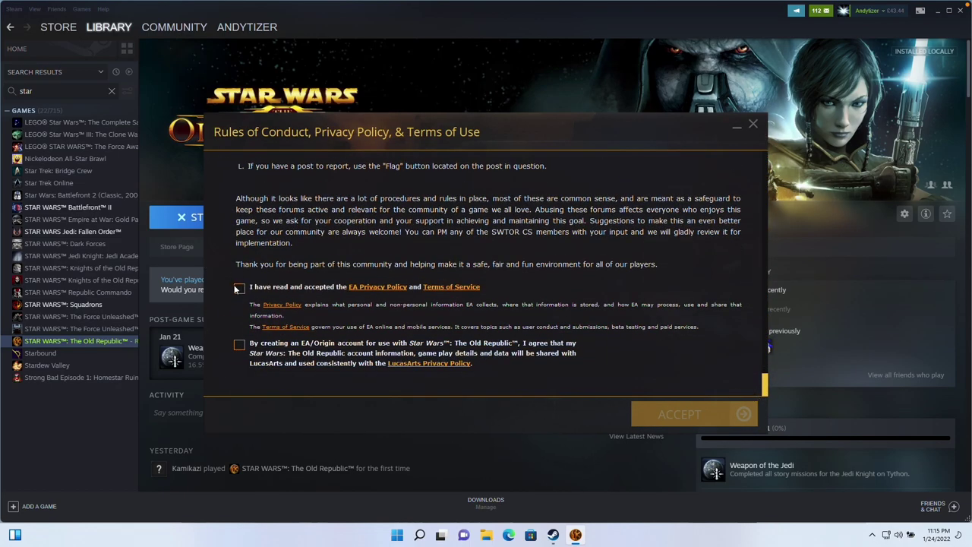
{"action": "left_click", "coordinate": [240, 346]}
{"action": "left_click", "coordinate": [646, 414]}
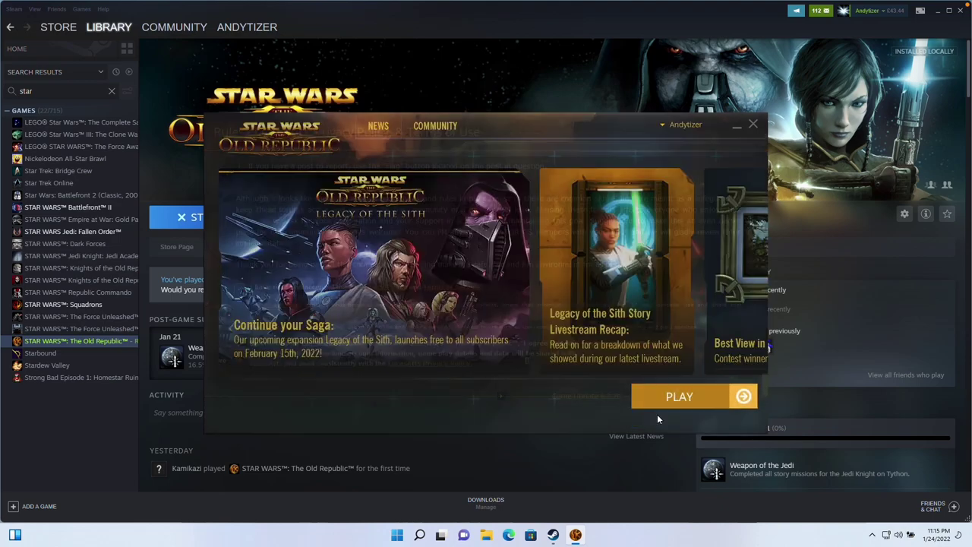
{"action": "left_click", "coordinate": [663, 401]}
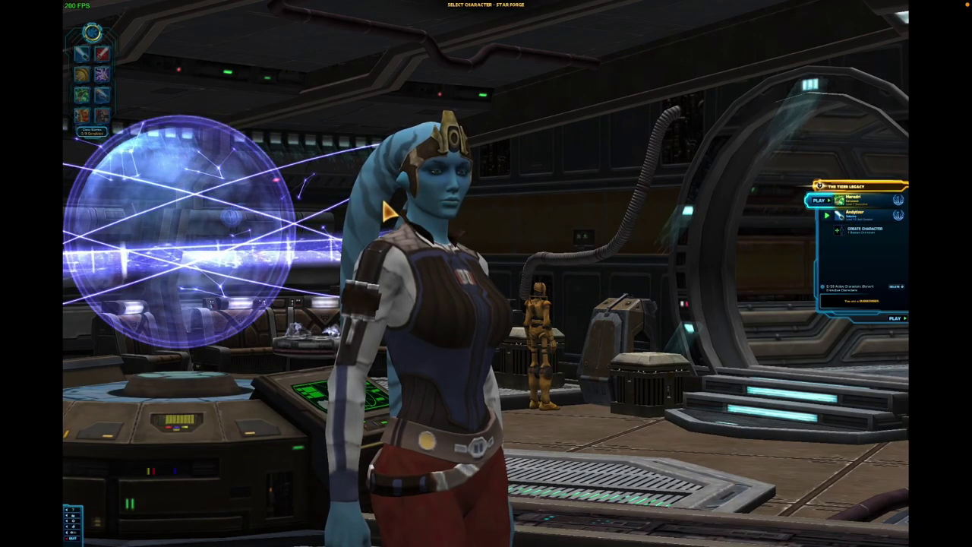
Set the Windows display resolution to 1920 × 1080 and keep it, then return to the game.
{"action": "key", "text": "alt+Tab"}
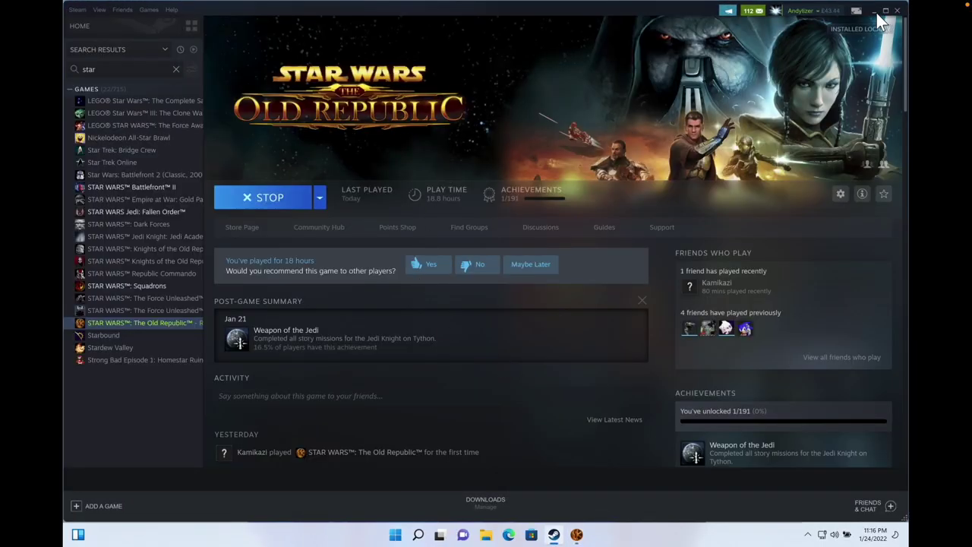
{"action": "left_click", "coordinate": [875, 11]}
{"action": "right_click", "coordinate": [312, 189]}
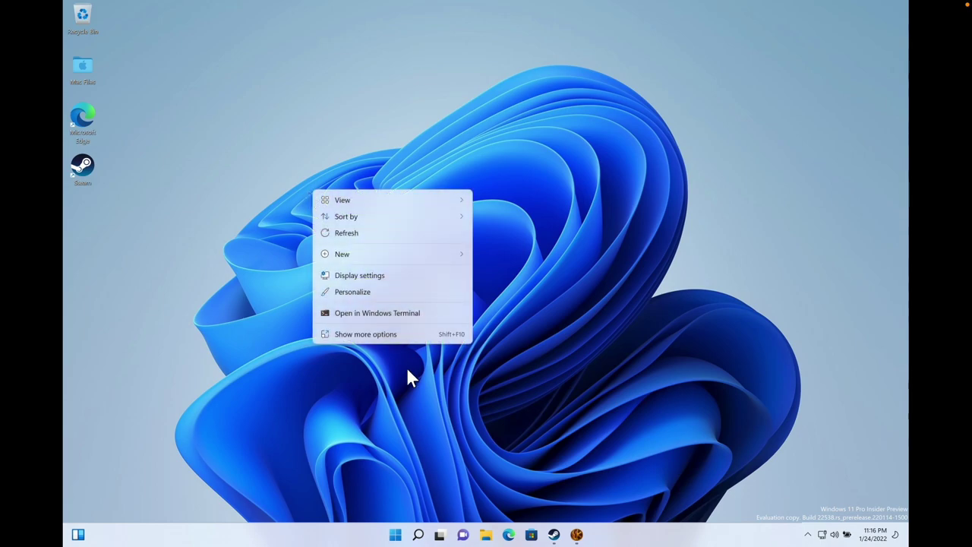
{"action": "left_click", "coordinate": [385, 276]}
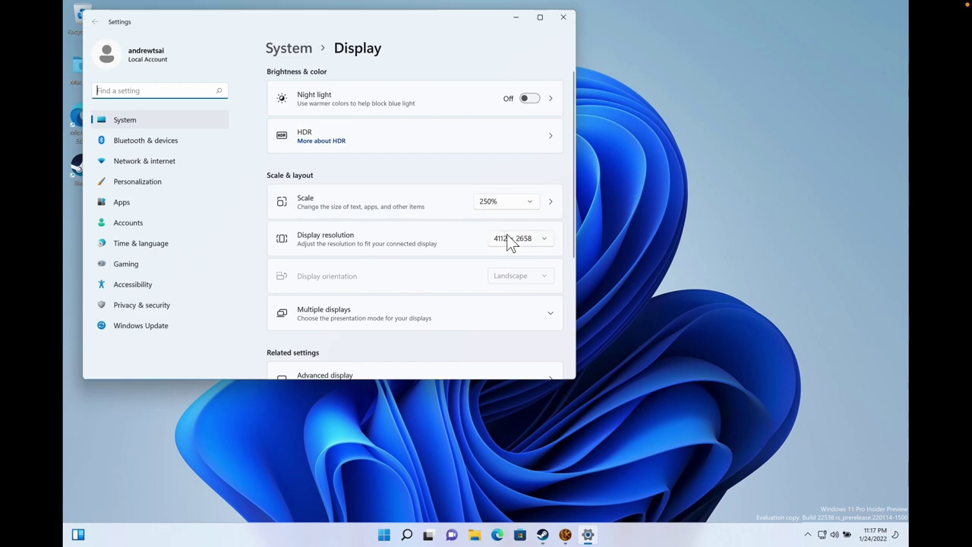
{"action": "left_click", "coordinate": [514, 241]}
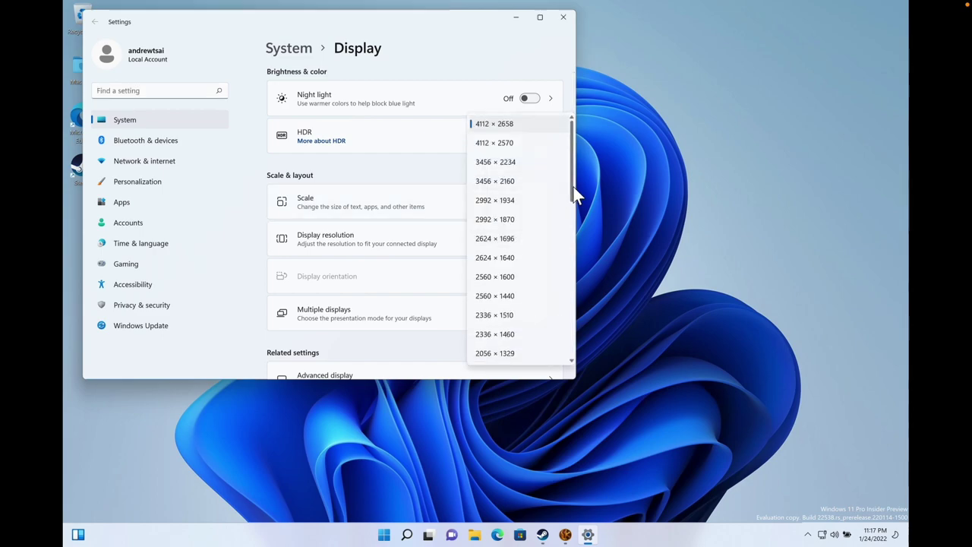
{"action": "left_click_drag", "start_coordinate": [571, 185], "coordinate": [570, 234]}
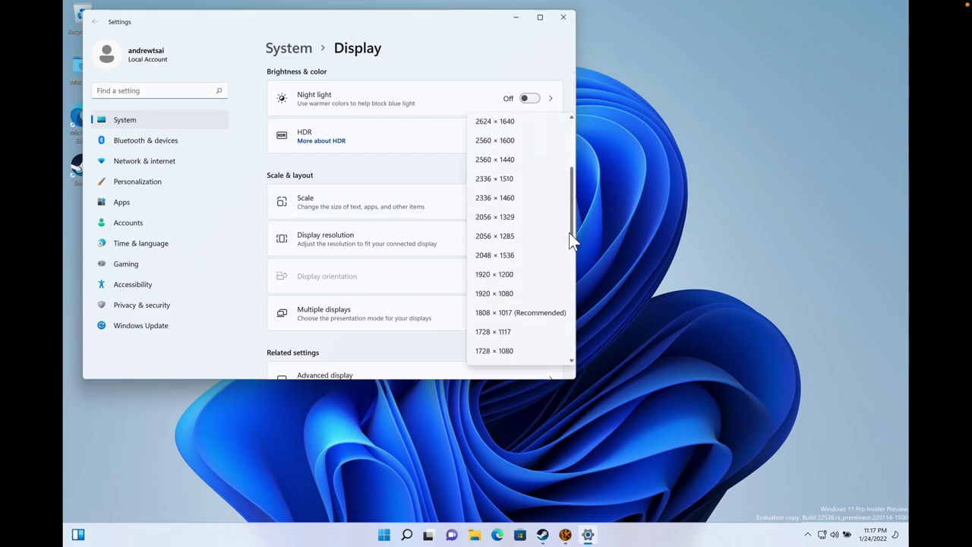
{"action": "left_click", "coordinate": [488, 294]}
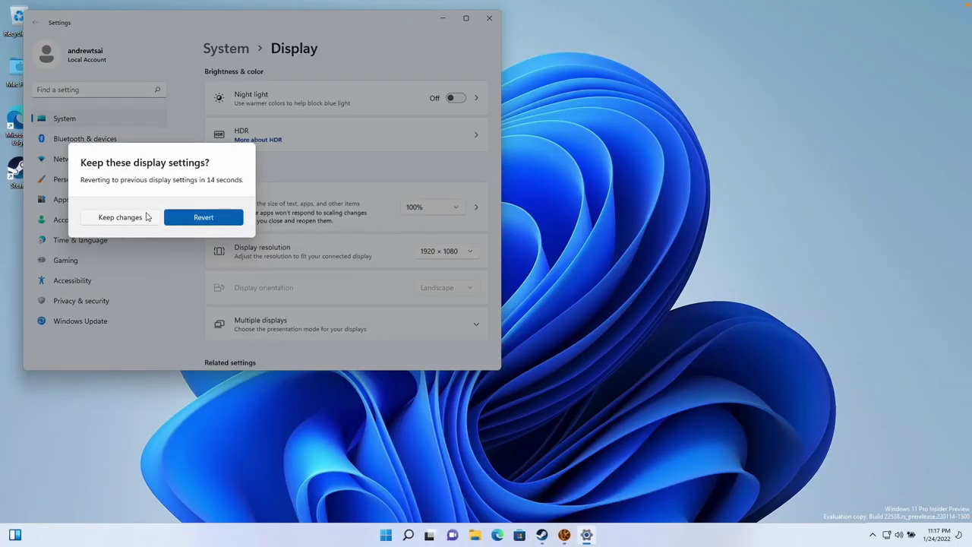
{"action": "left_click", "coordinate": [120, 217]}
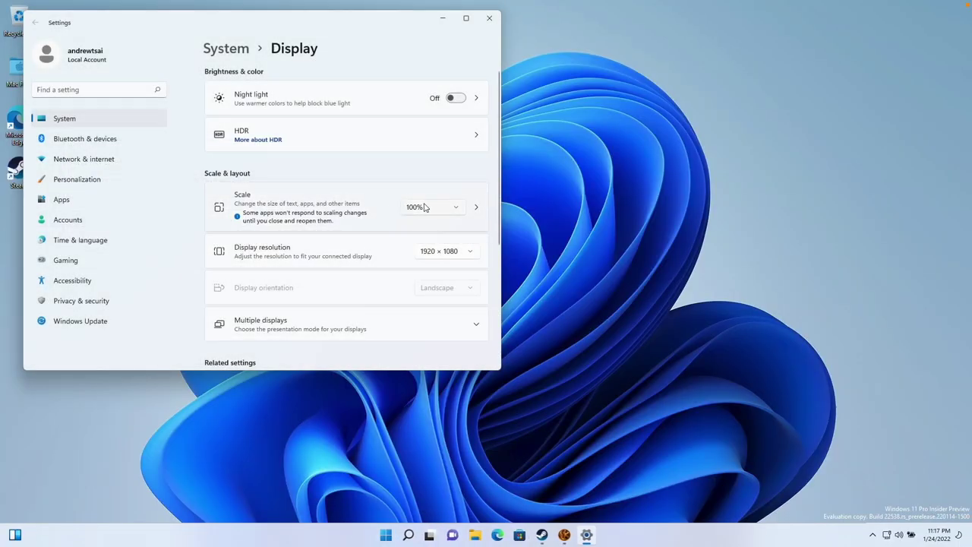
{"action": "left_click", "coordinate": [489, 20]}
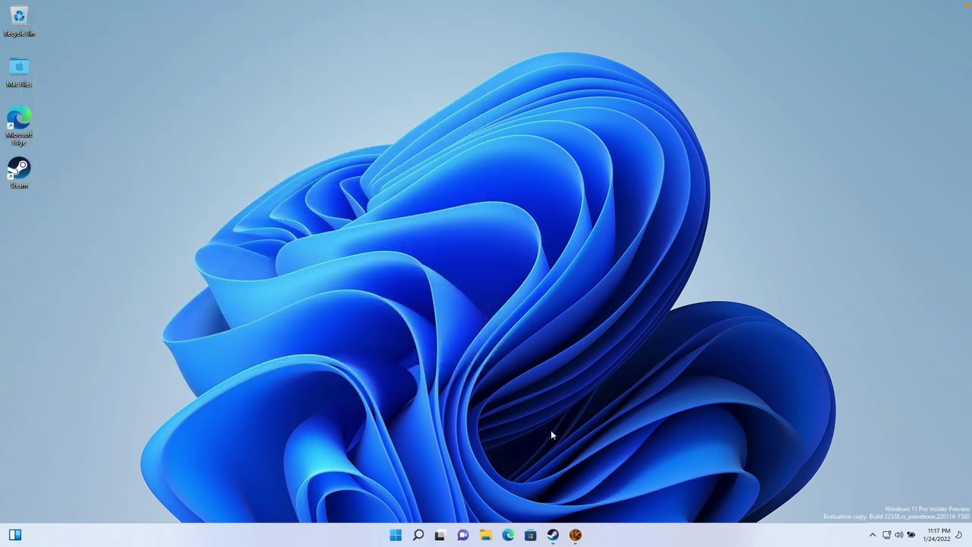
{"action": "left_click", "coordinate": [571, 535]}
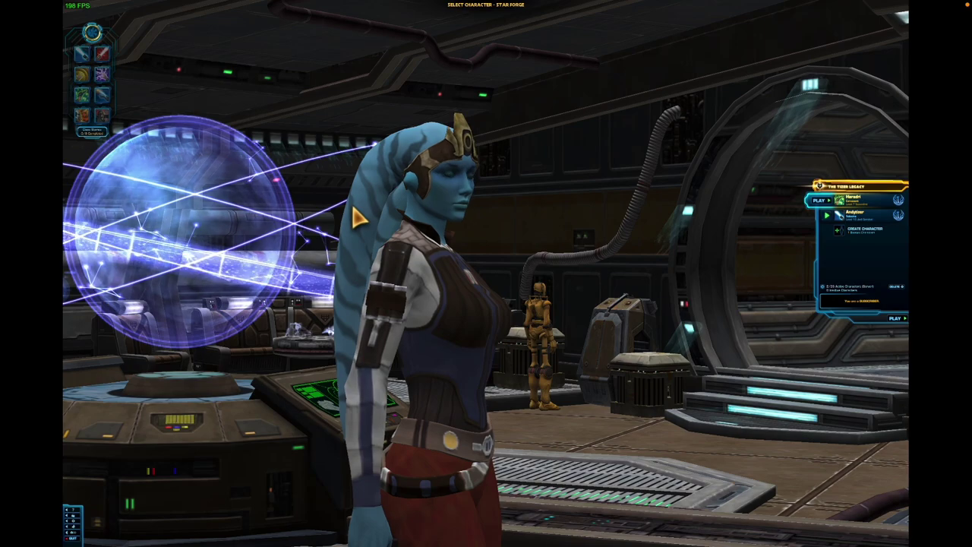
Close the running game window from the taskbar and relaunch The Old Republic from Steam.
{"action": "key", "text": "alt+Tab"}
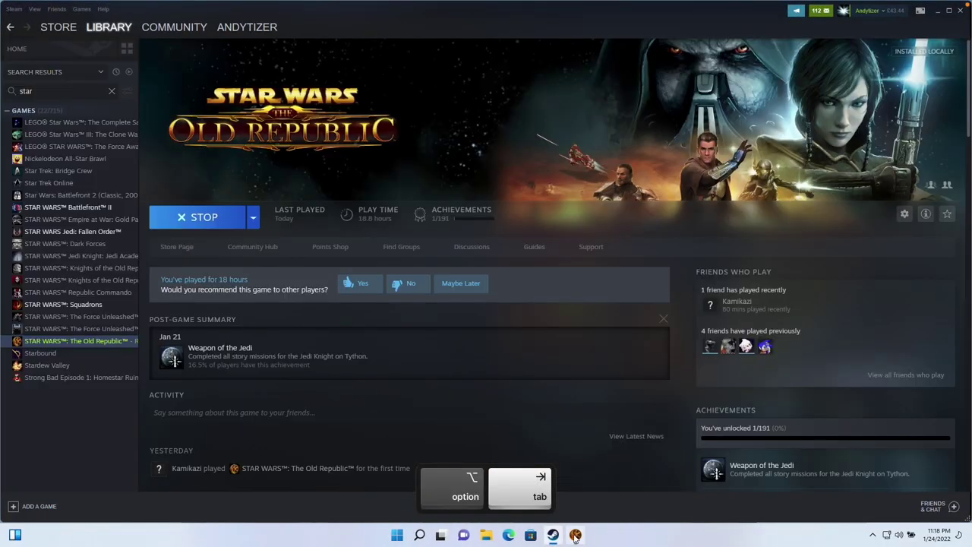
{"action": "right_click", "coordinate": [576, 534]}
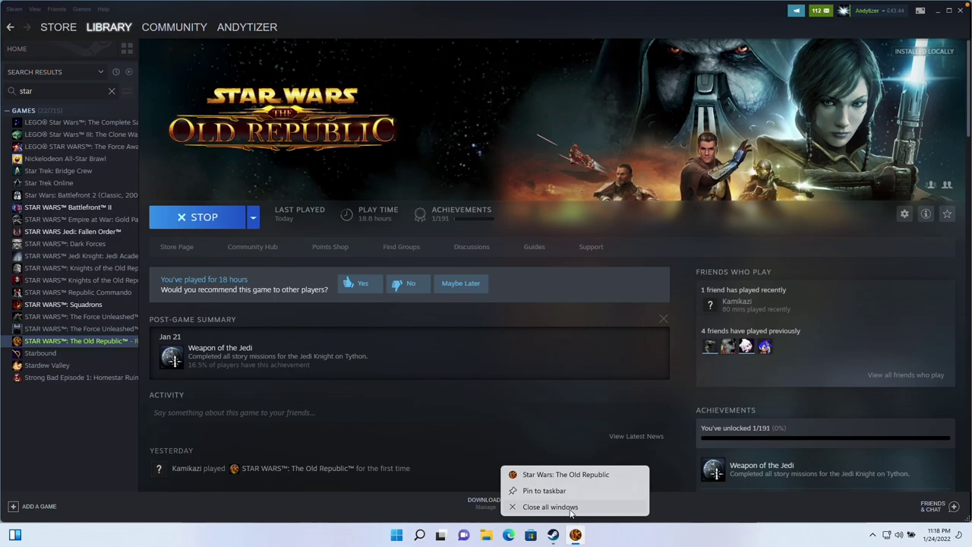
{"action": "left_click", "coordinate": [550, 507]}
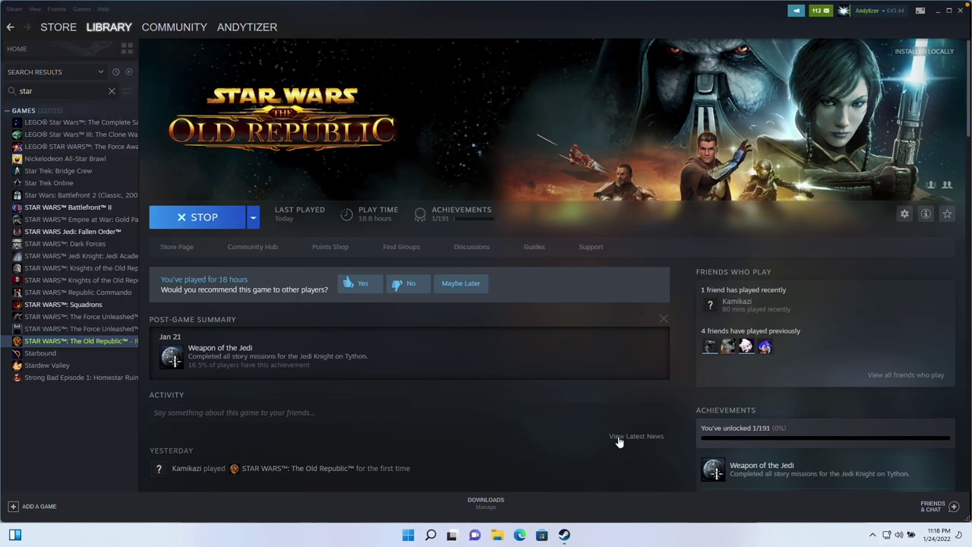
{"action": "left_click", "coordinate": [222, 221]}
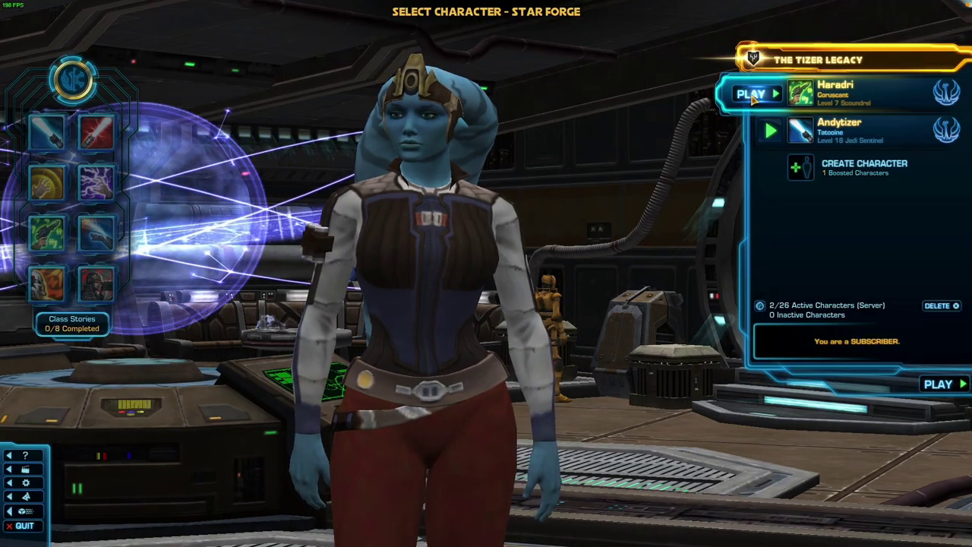
Enter the world with the Scoundrel and fire Flurry of Bolts at a Separatist field scout.
{"action": "left_click", "coordinate": [752, 95]}
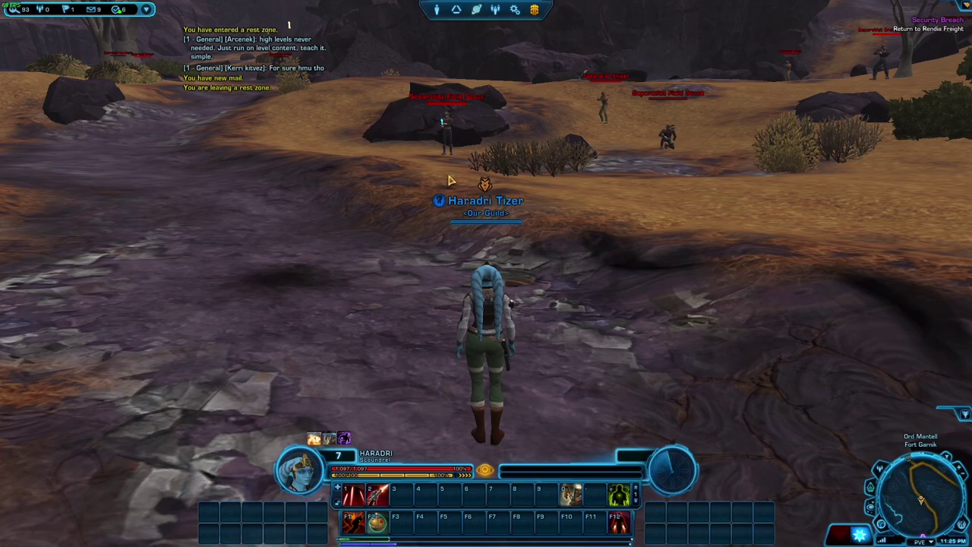
{"action": "left_click_drag", "start_coordinate": [467, 207], "coordinate": [456, 192]}
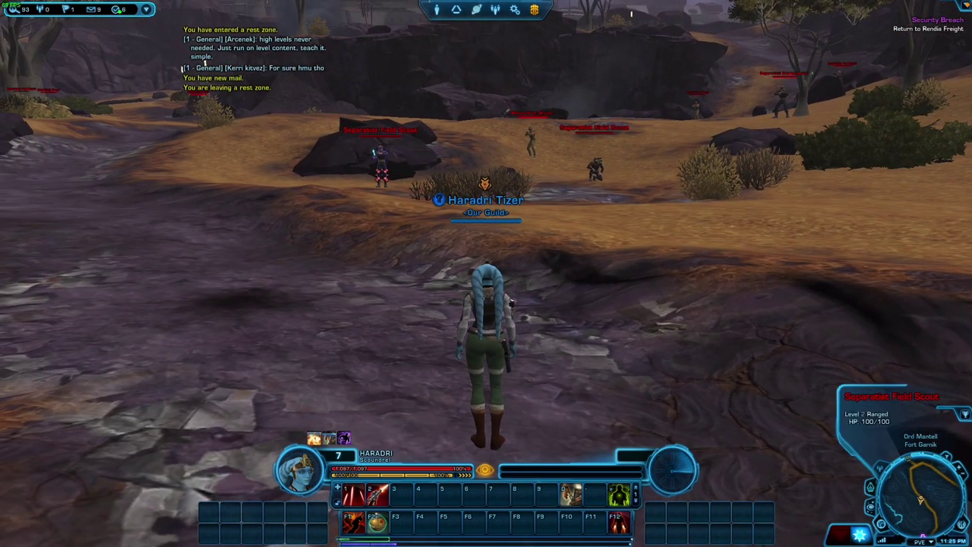
{"action": "key", "text": "w"}
{"action": "key", "text": "Tab"}
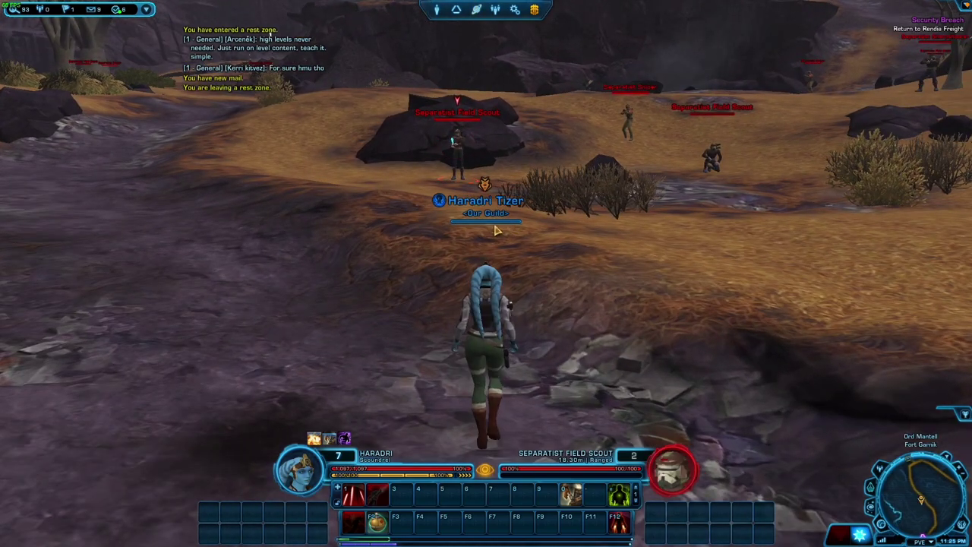
{"action": "left_click", "coordinate": [355, 495]}
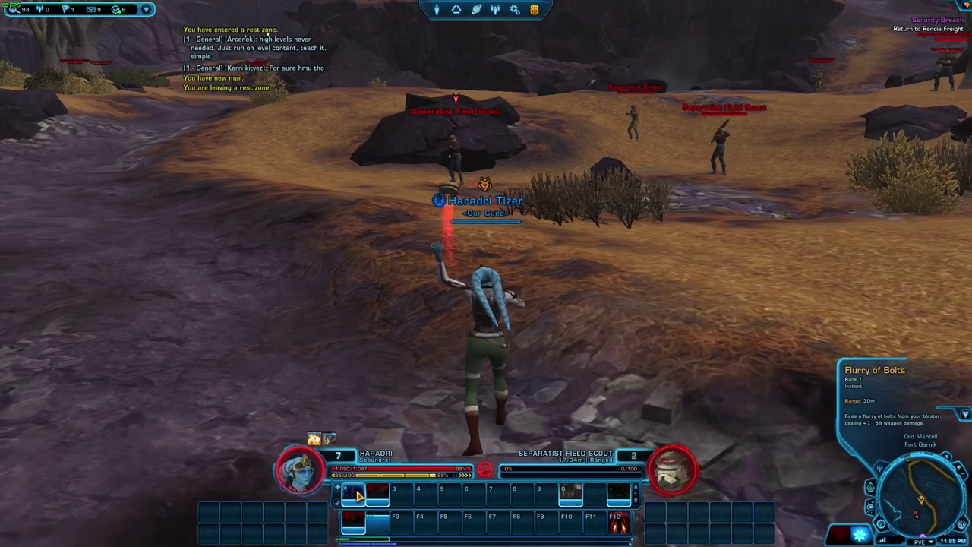
Chase the scouts, hit the Separatist Sniper with Quick Shot, and loot the fallen scout.
{"action": "key", "text": "w"}
{"action": "key", "text": "a"}
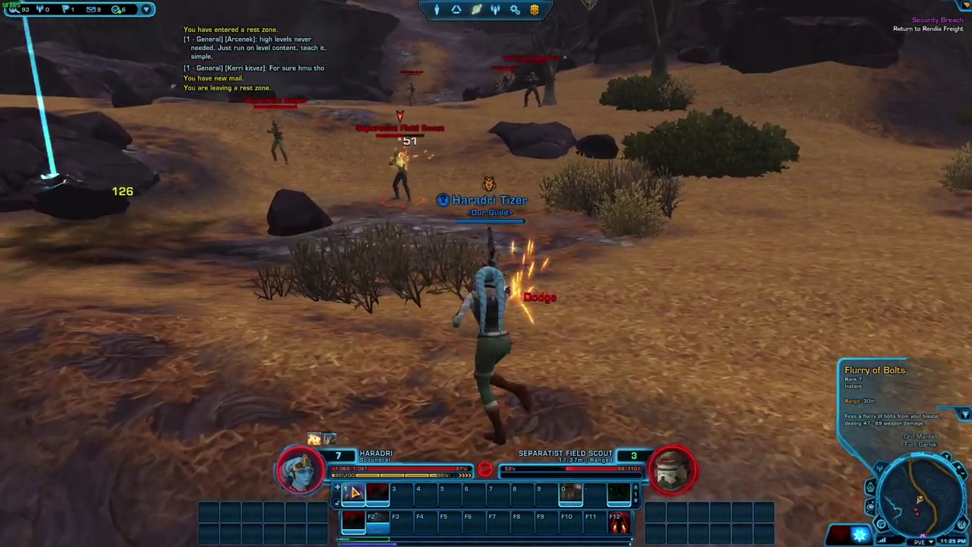
{"action": "key", "text": "w"}
{"action": "key", "text": "a"}
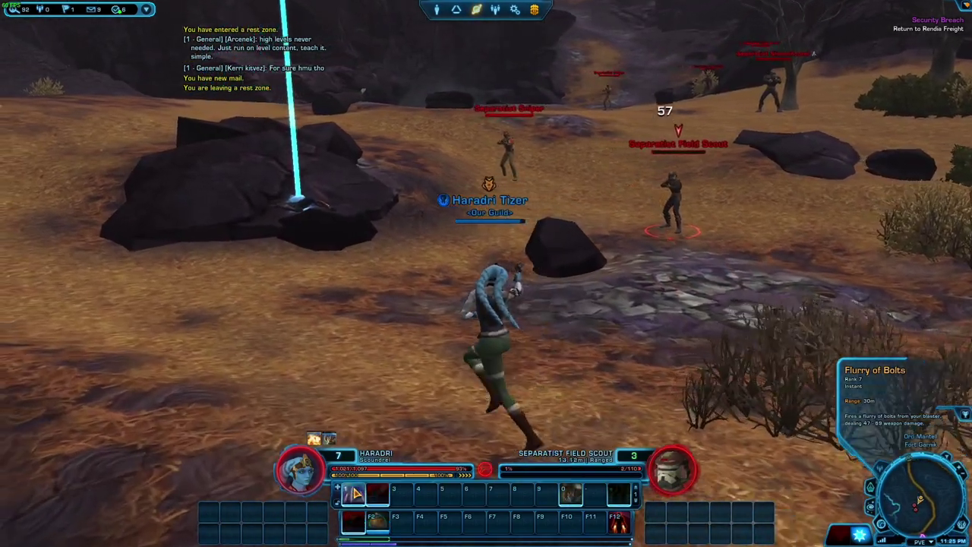
{"action": "key", "text": "w"}
{"action": "key", "text": "a"}
{"action": "key", "text": "Tab"}
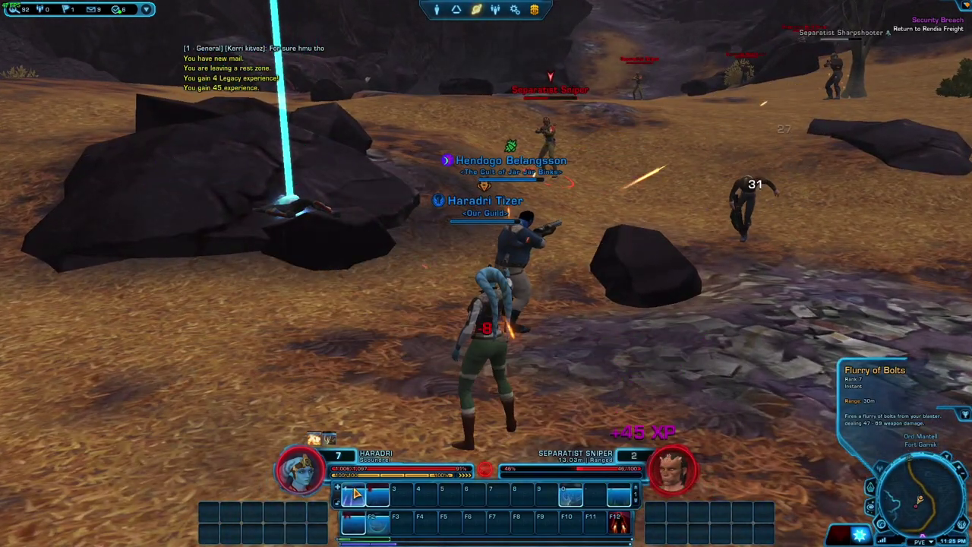
{"action": "left_click", "coordinate": [374, 495]}
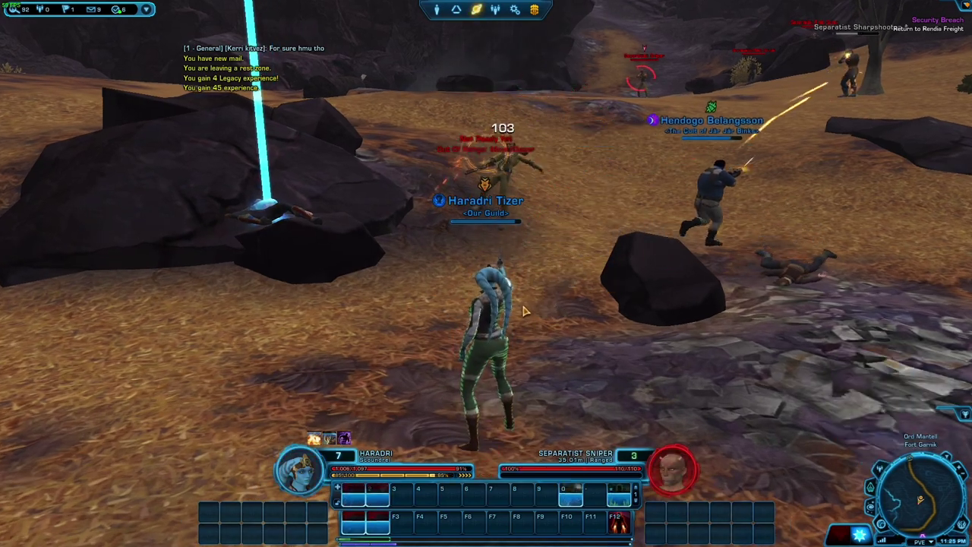
{"action": "key", "text": "w"}
{"action": "key", "text": "a"}
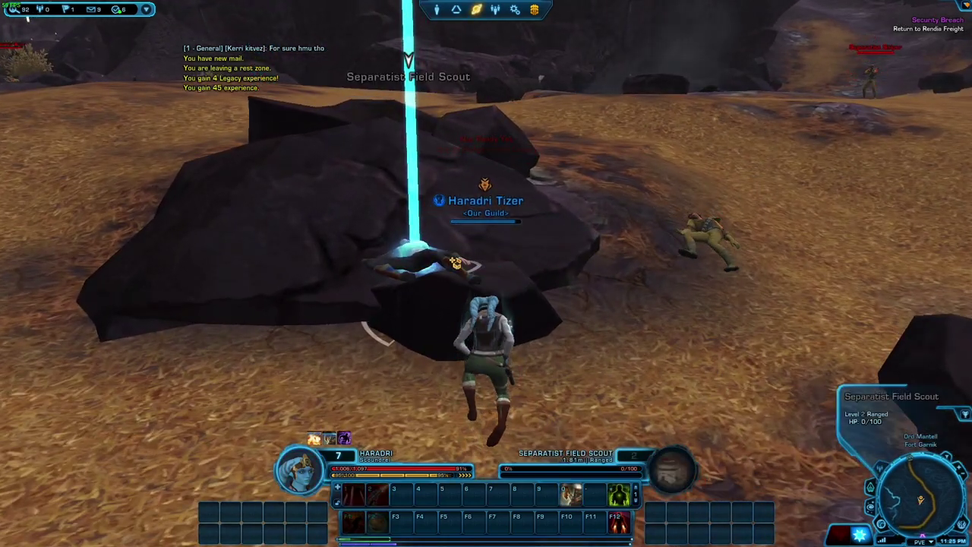
{"action": "left_click", "coordinate": [432, 262]}
Run toward the Separatist camp and finish the targeted scout with Flurry of Bolts.
{"action": "key", "text": "w"}
{"action": "key", "text": "d"}
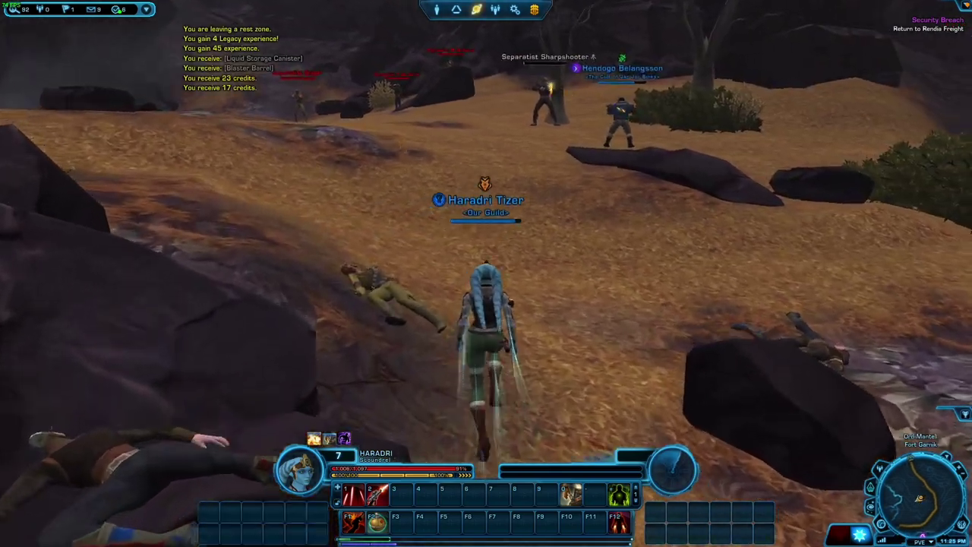
{"action": "key", "text": "w"}
{"action": "key", "text": "Tab"}
{"action": "key", "text": "a"}
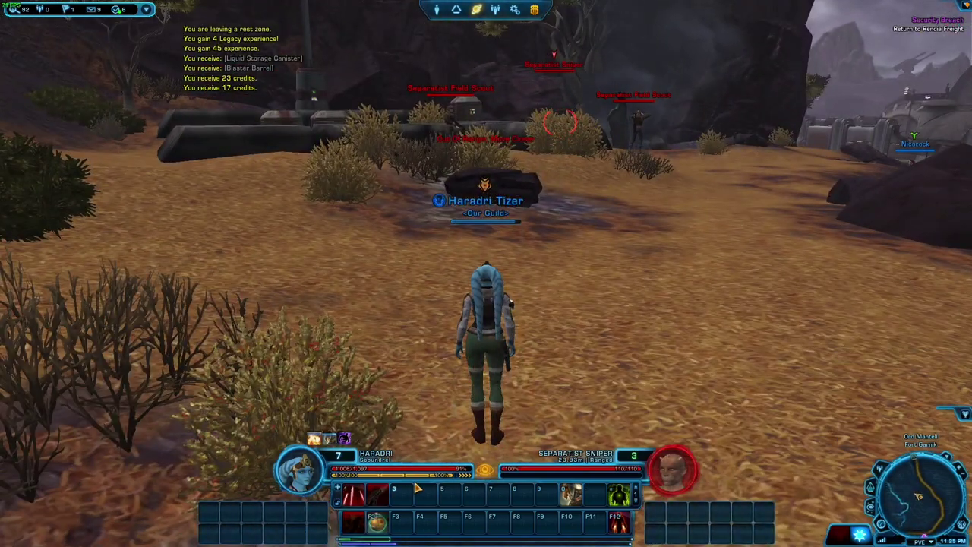
{"action": "key", "text": "w"}
{"action": "key", "text": "d"}
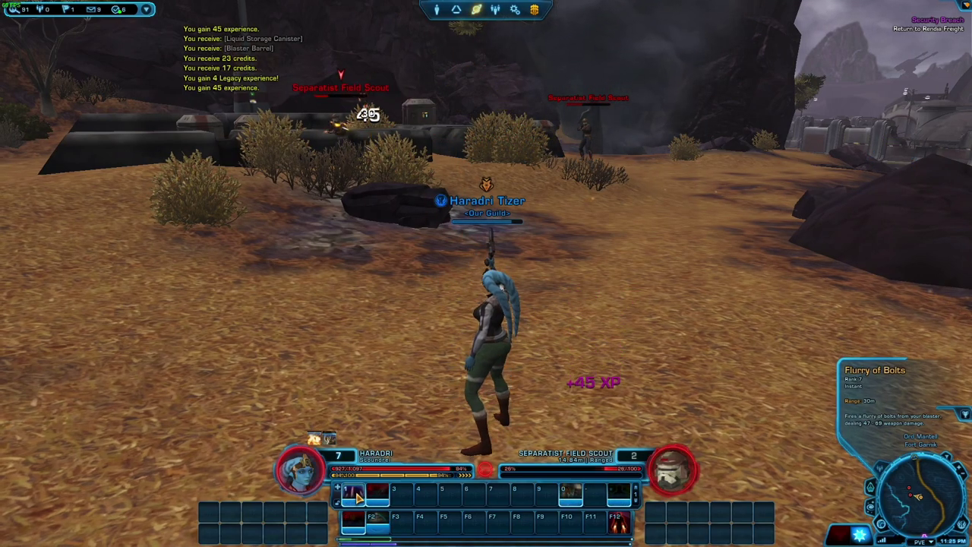
{"action": "key", "text": "w"}
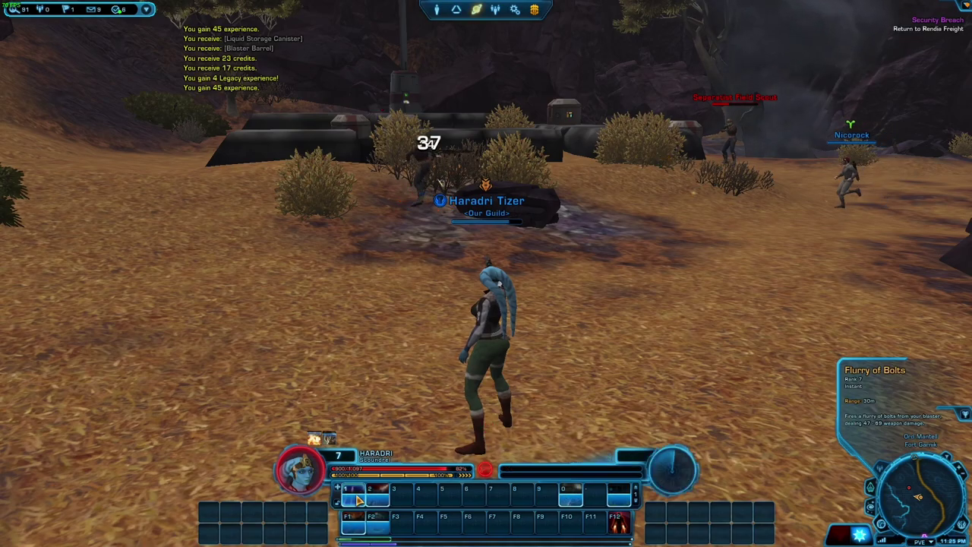
{"action": "key", "text": "w"}
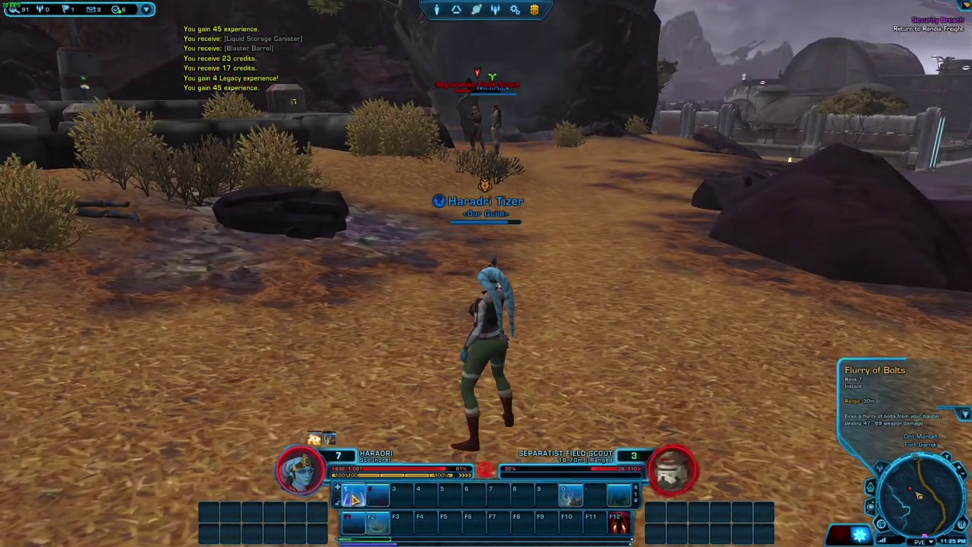
{"action": "left_click", "coordinate": [353, 495]}
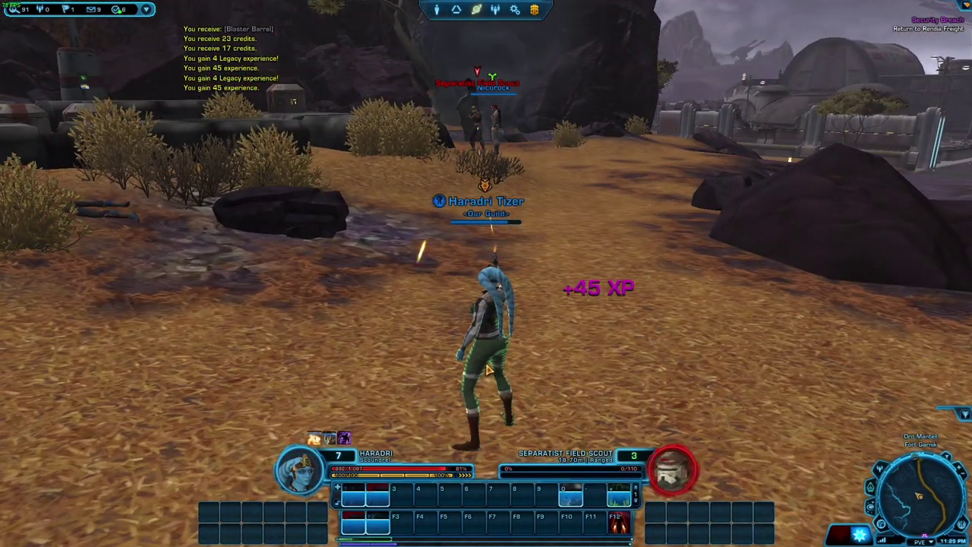
Run across the terrain past the large rock and target another Separatist Sniper.
{"action": "key", "text": "w"}
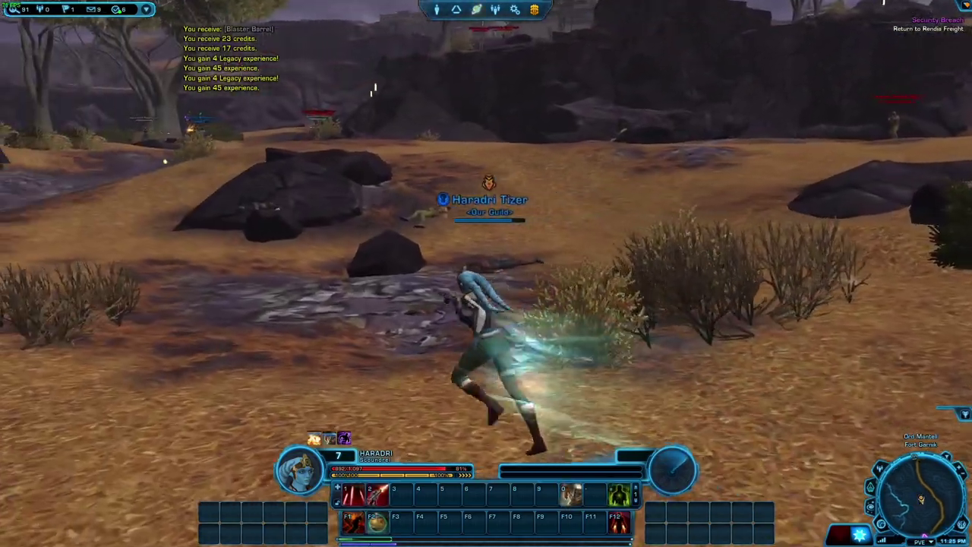
{"action": "key", "text": "w"}
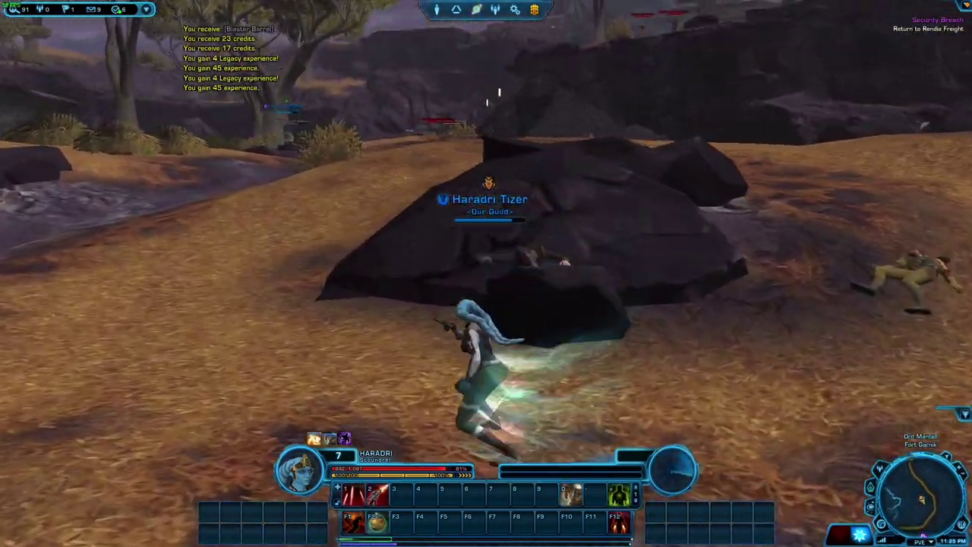
{"action": "key", "text": "w"}
{"action": "key", "text": "Tab"}
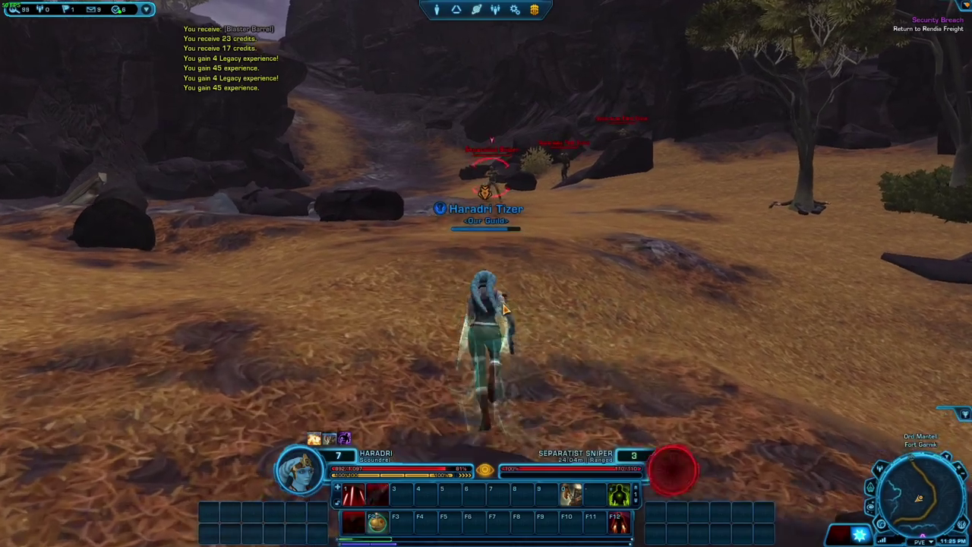
{"action": "key", "text": "w"}
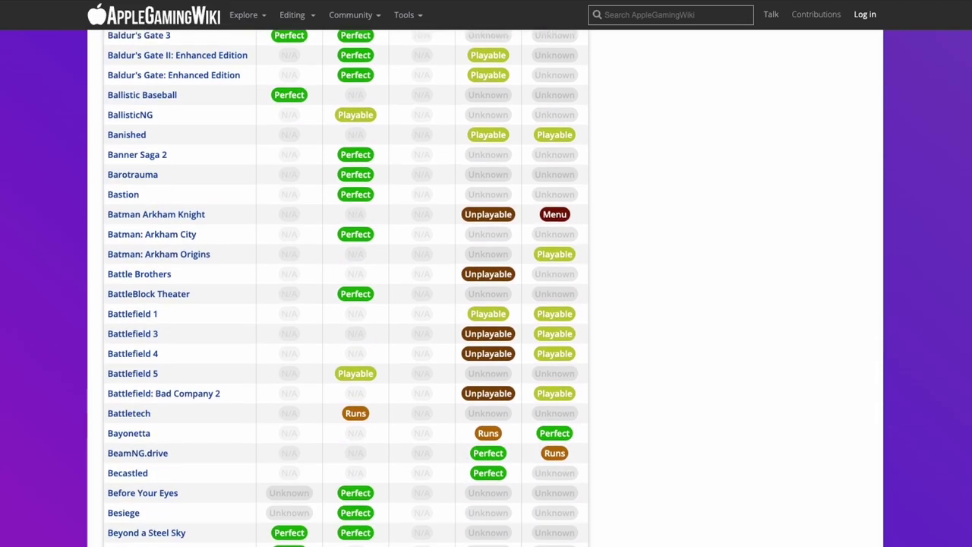
Scroll down through the M1 compatible games master list table to review Parallels ratings.
{"action": "scroll", "coordinate": [346, 289], "scroll_direction": "down", "scroll_amount": 8}
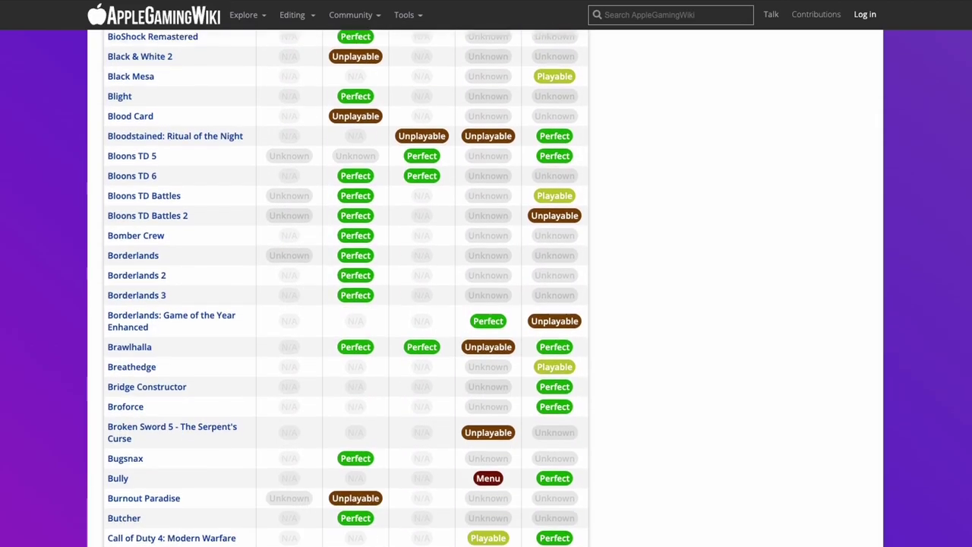
{"action": "scroll", "coordinate": [346, 288], "scroll_direction": "down", "scroll_amount": 8}
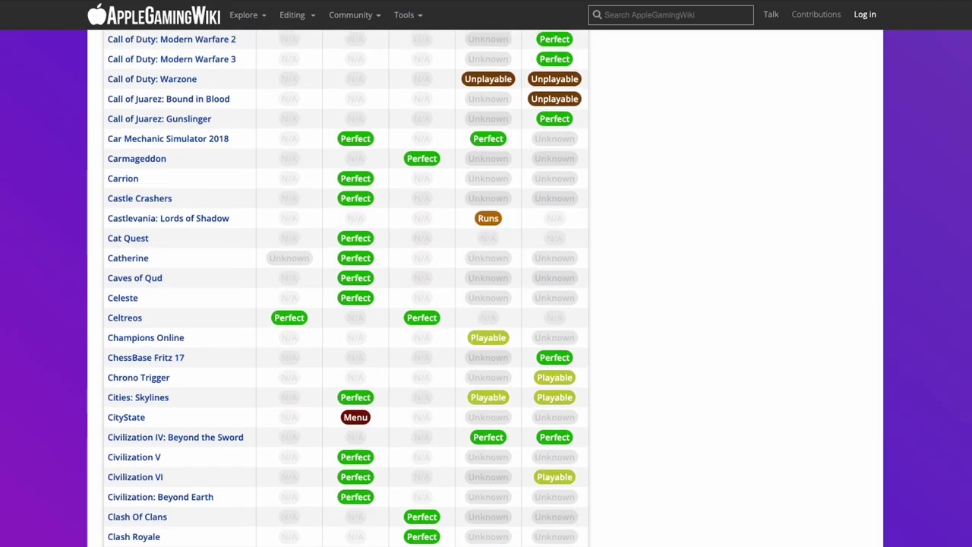
{"action": "scroll", "coordinate": [346, 289], "scroll_direction": "down", "scroll_amount": 8}
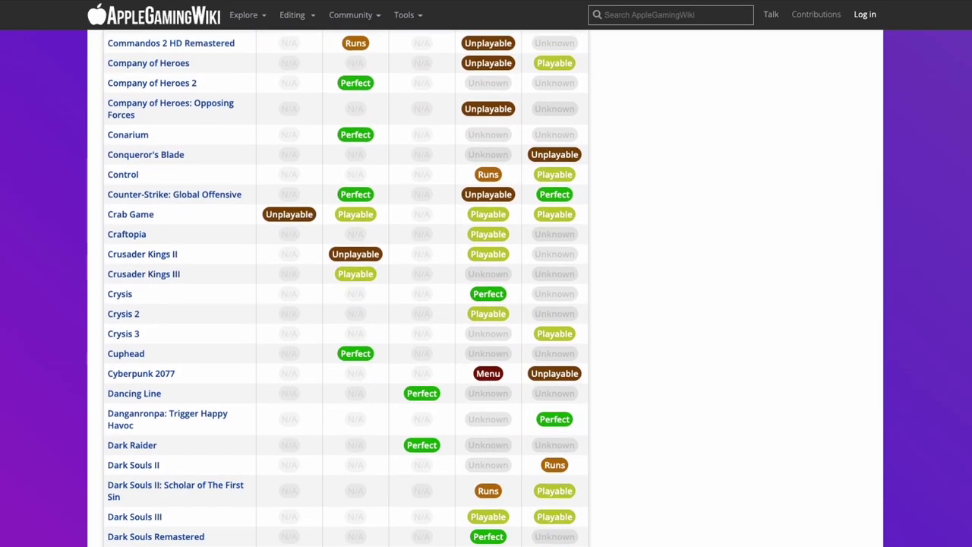
{"action": "scroll", "coordinate": [345, 288], "scroll_direction": "down", "scroll_amount": 8}
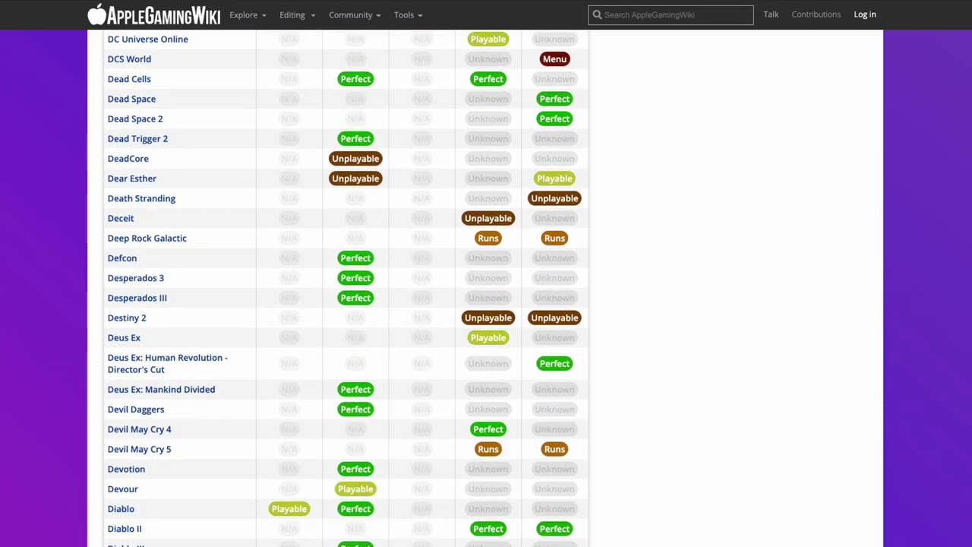
{"action": "scroll", "coordinate": [346, 289], "scroll_direction": "down", "scroll_amount": 4}
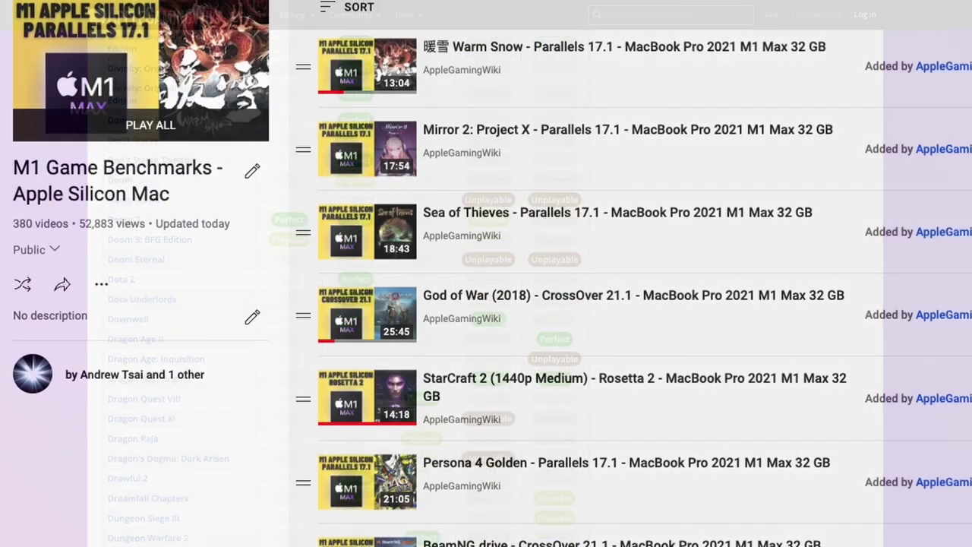